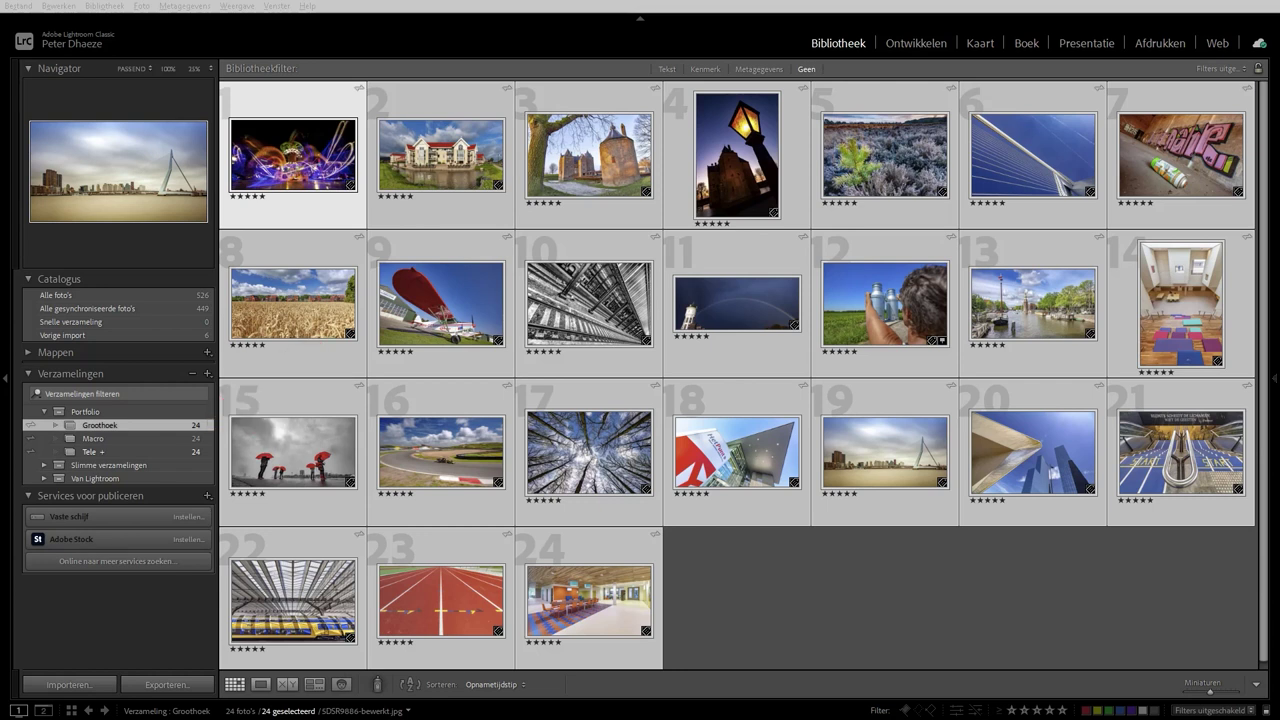
# Select all 24 photos and open export set to JPEG quality 95, 1200-pixel long edge.
pyautogui.click(1146, 622)
pyautogui.hotkey('ctrl', 'a')
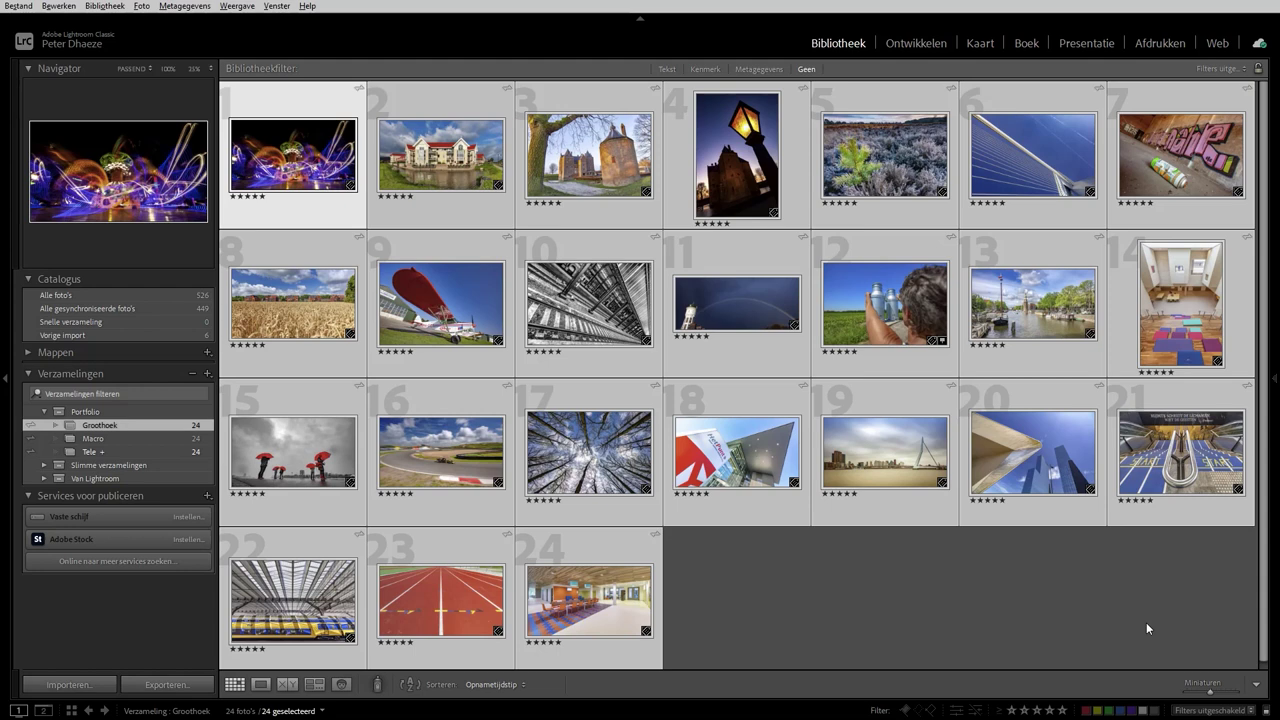
pyautogui.hotkey('ctrl', 'shift', 'e')
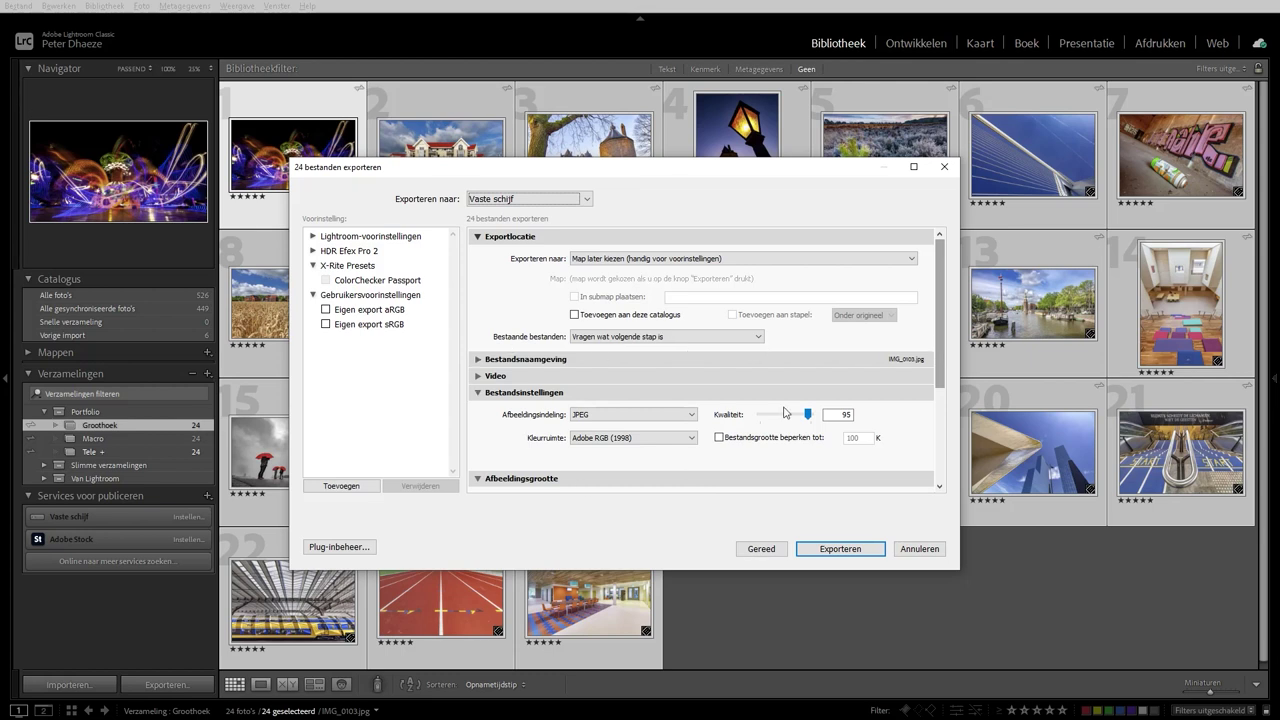
pyautogui.scroll(-1, 943, 321)
pyautogui.scroll(1, 880, 290)
pyautogui.moveTo(946, 312); pyautogui.dragTo(942, 376)
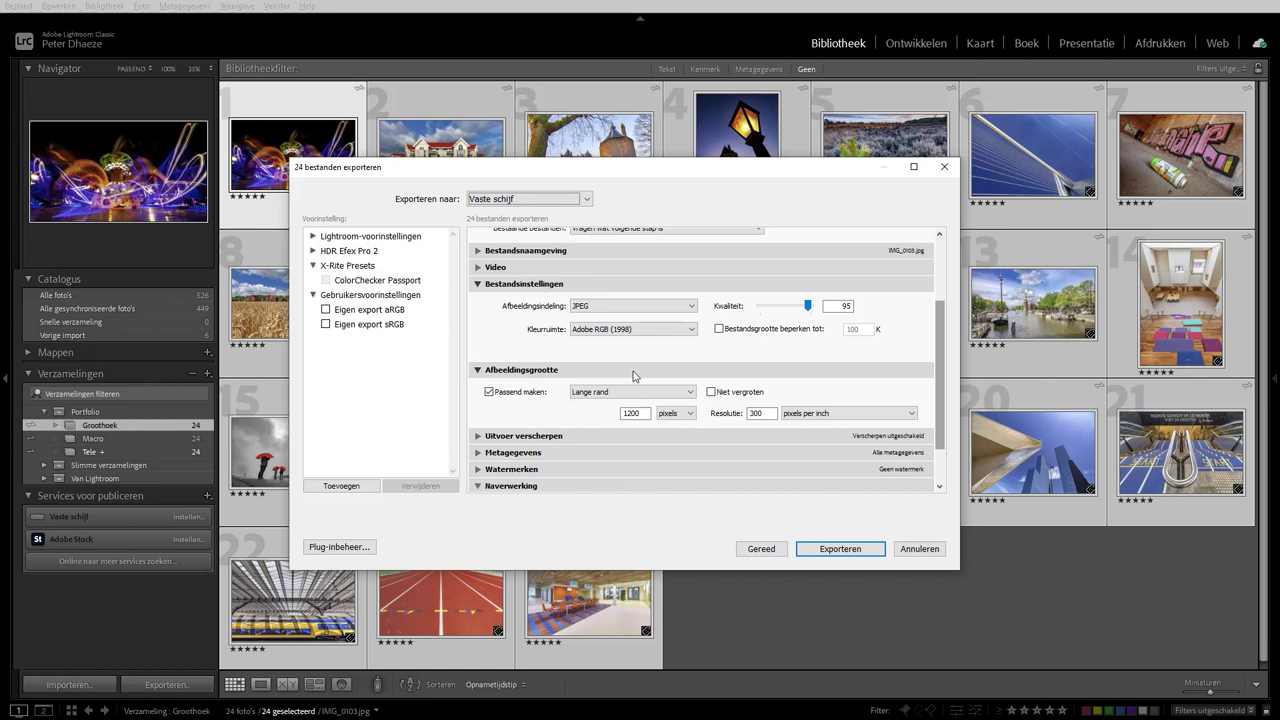
pyautogui.click(636, 414)
# Export the 24 photos to the Foto's folder, opening them in Photoshop 2021.
pyautogui.scroll(-2, 547, 490)
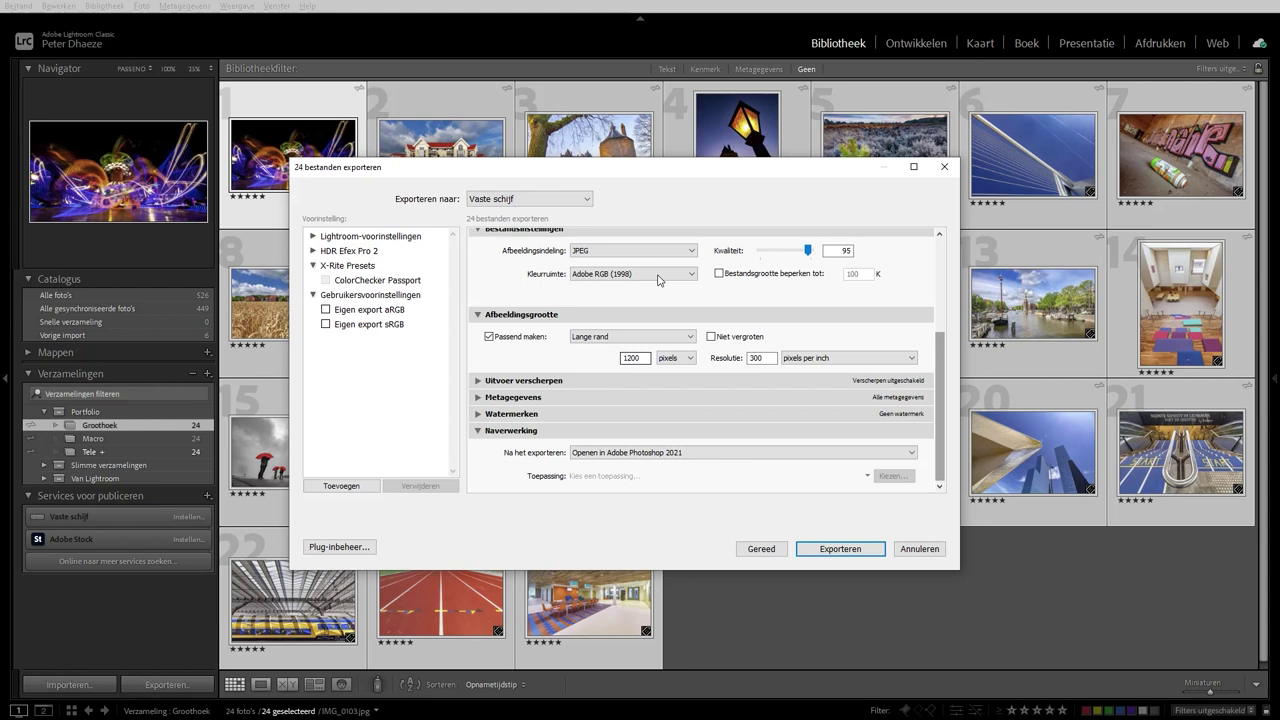
pyautogui.moveTo(669, 177); pyautogui.dragTo(669, 268)
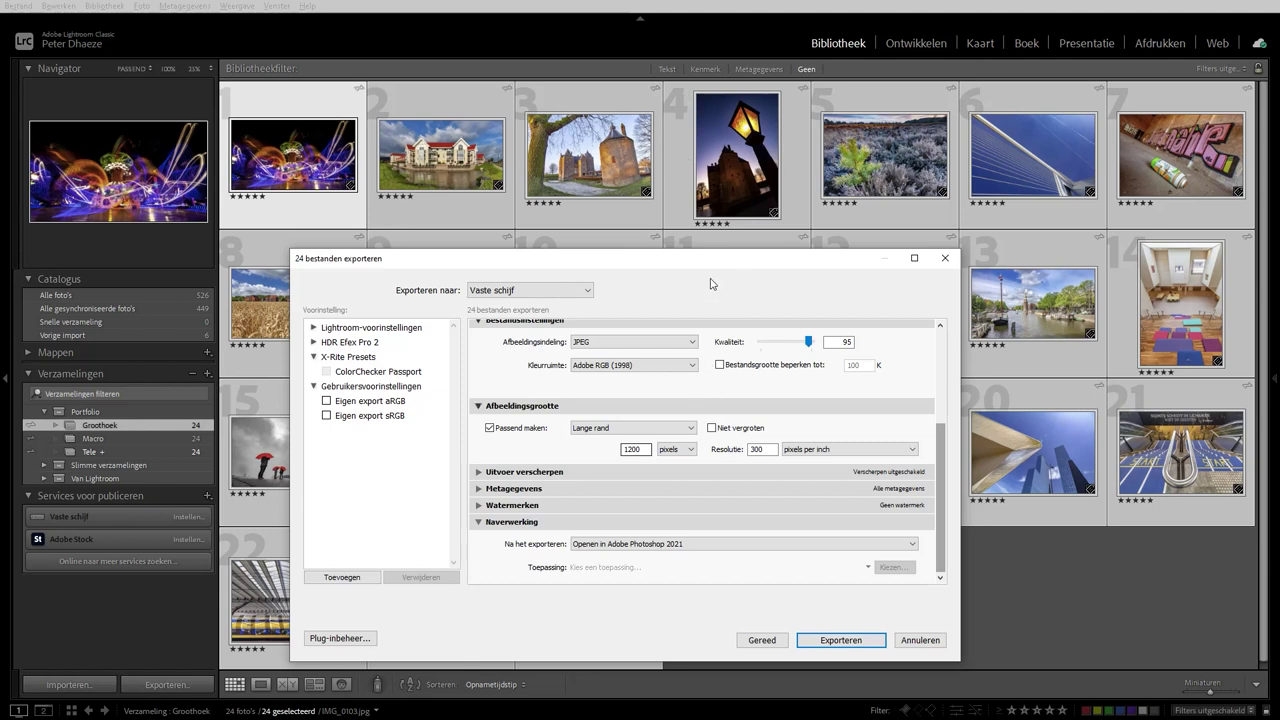
pyautogui.moveTo(697, 262); pyautogui.dragTo(663, 191)
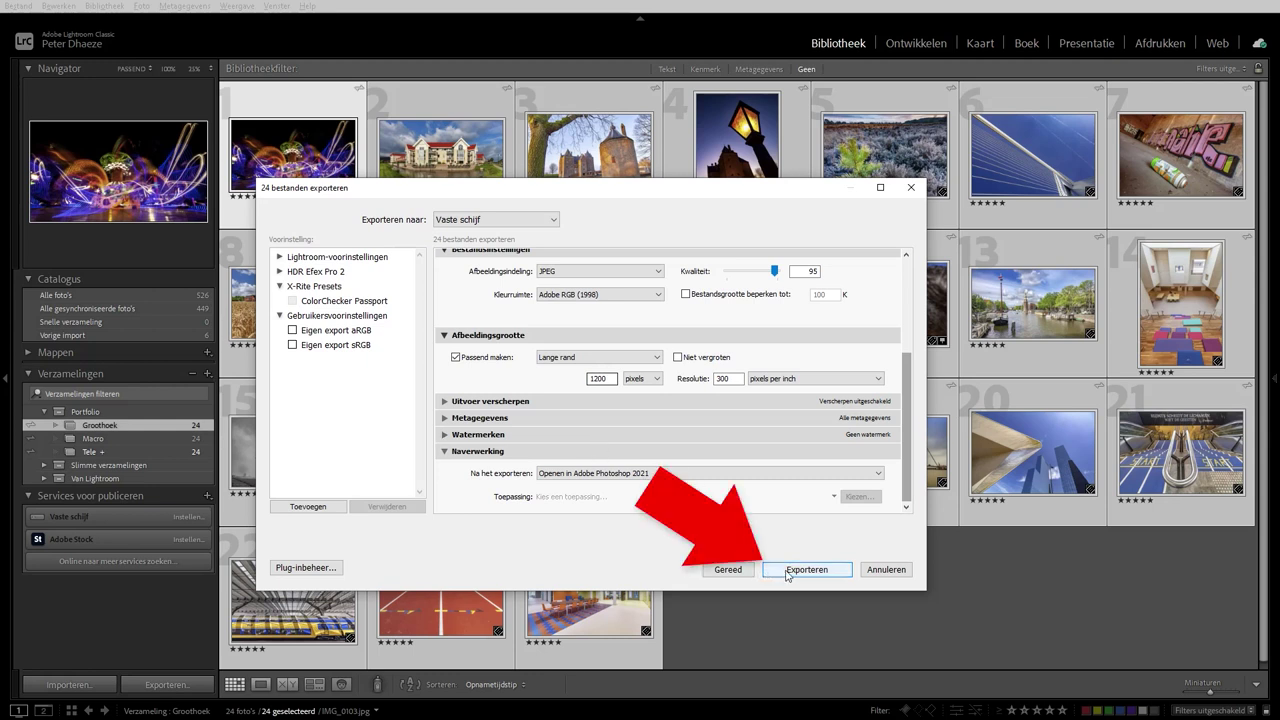
pyautogui.click(787, 570)
pyautogui.doubleClick(569, 330)
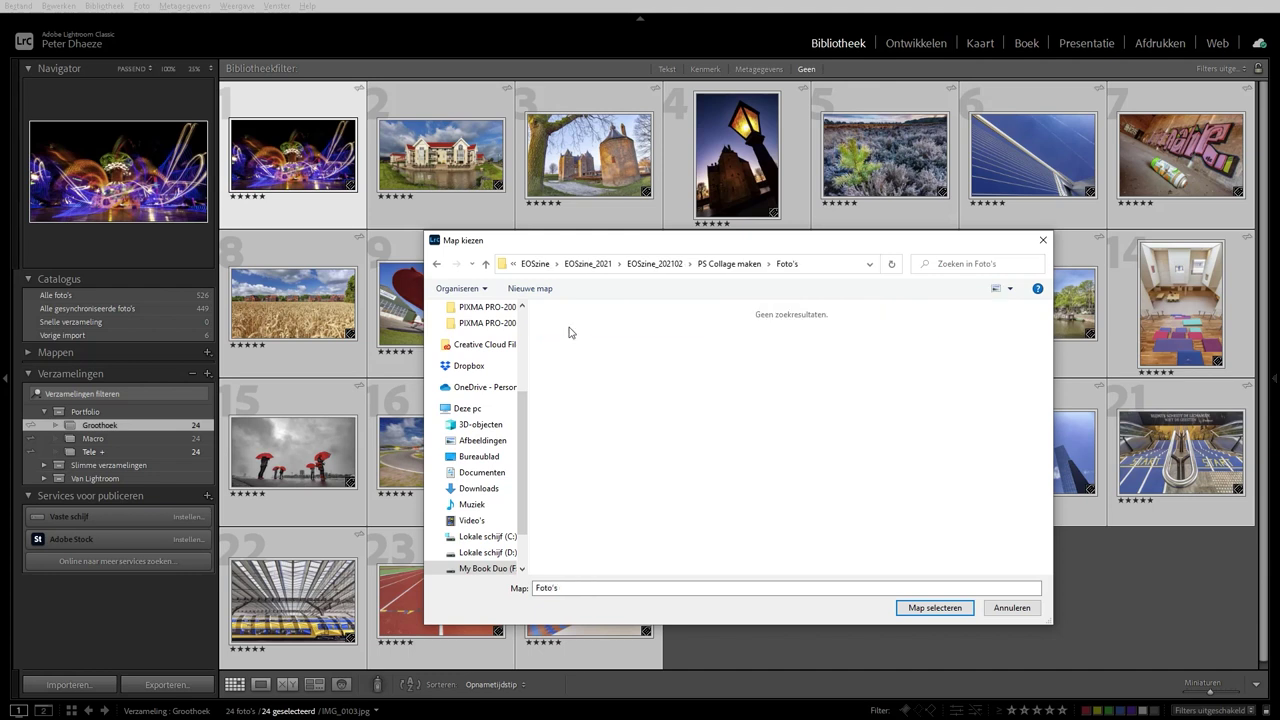
pyautogui.click(932, 607)
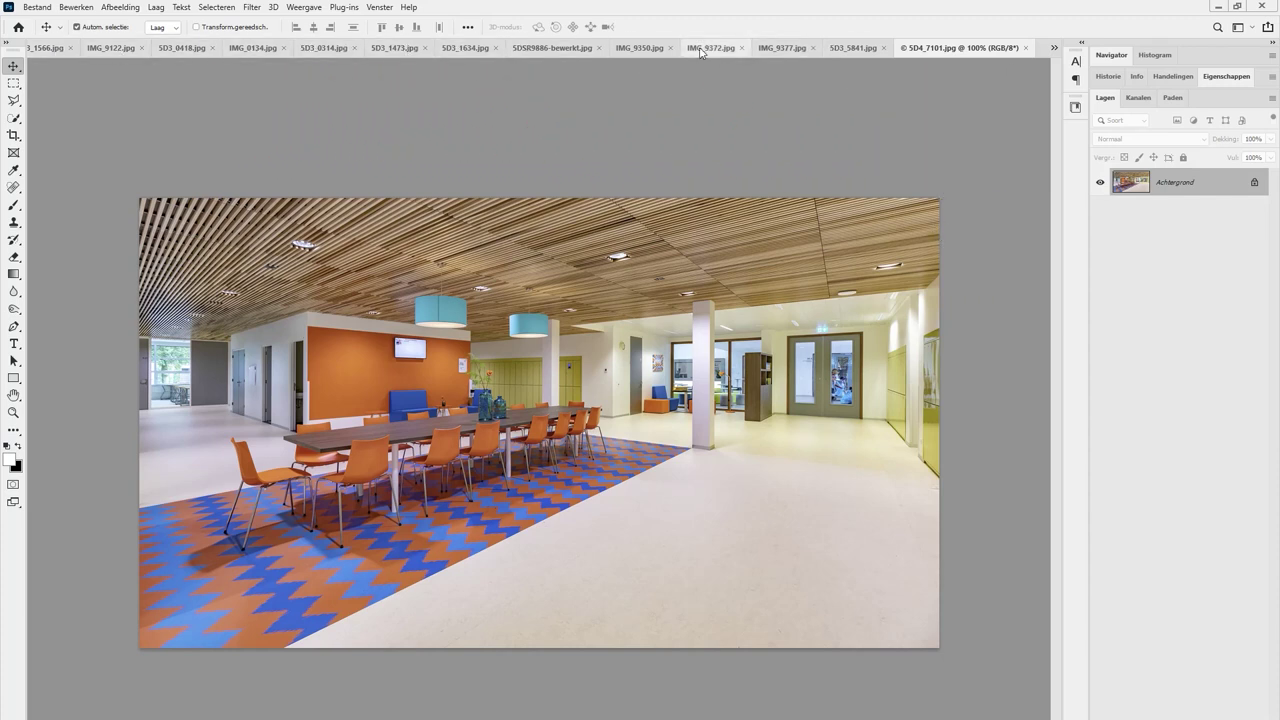
# Flip through the opened photo tabs, ending on SD3_0418, then bring up File > Scripts.
pyautogui.click(655, 50)
pyautogui.click(490, 50)
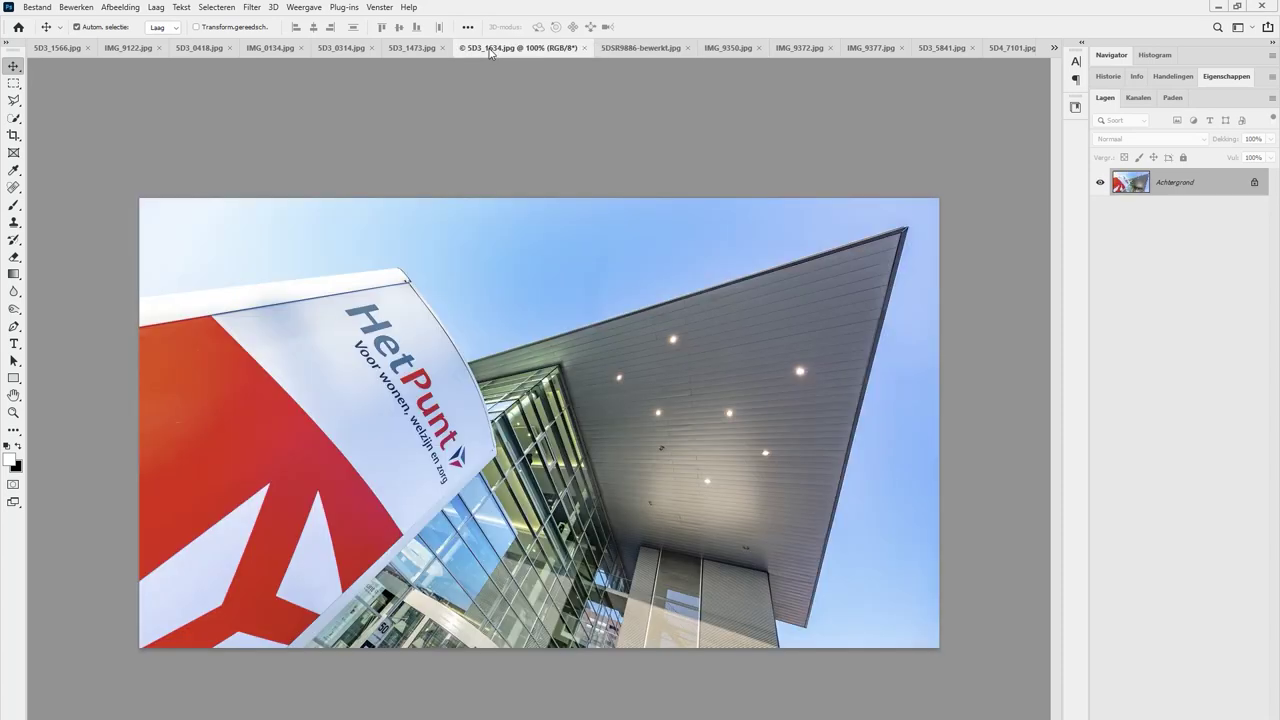
pyautogui.click(412, 50)
pyautogui.click(354, 50)
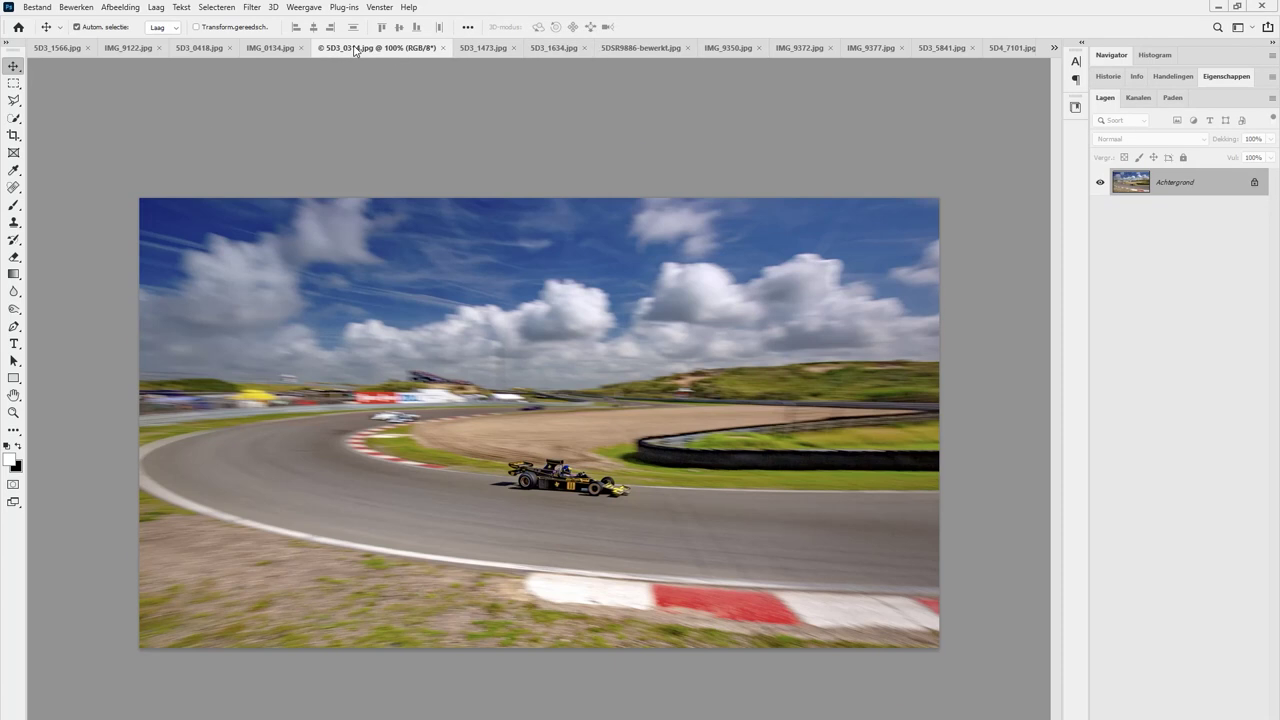
pyautogui.click(250, 48)
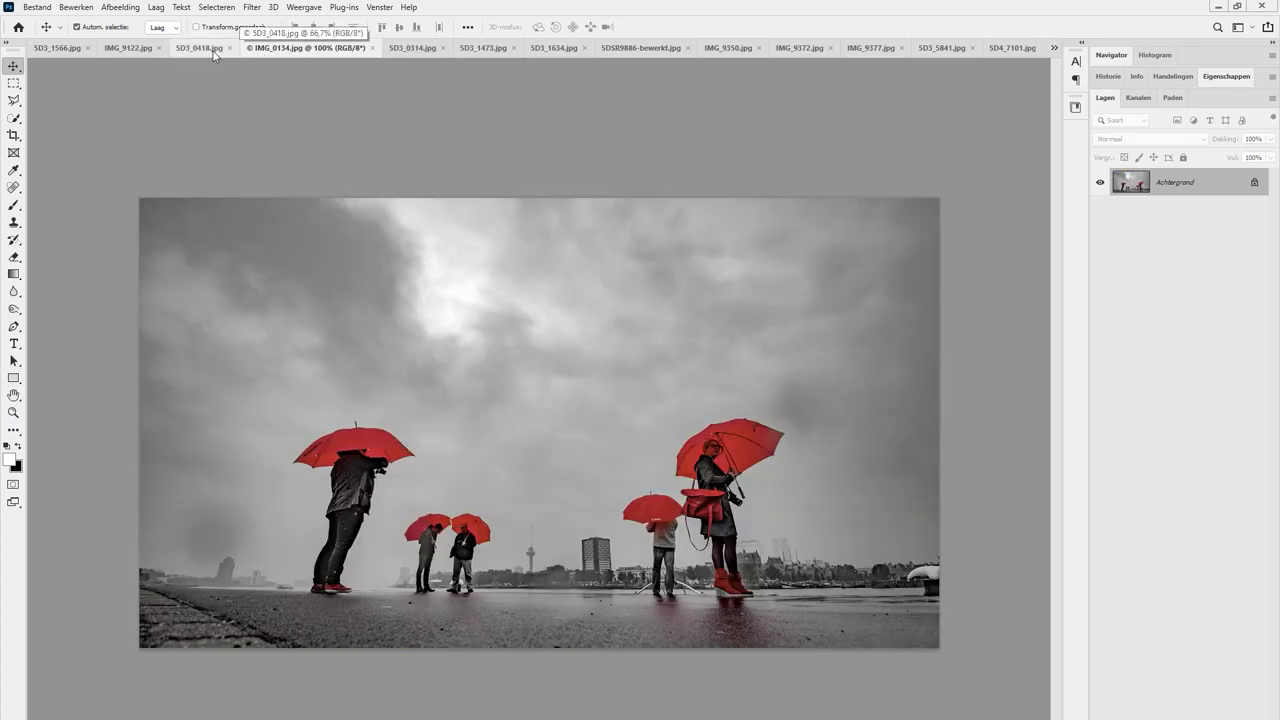
pyautogui.click(212, 50)
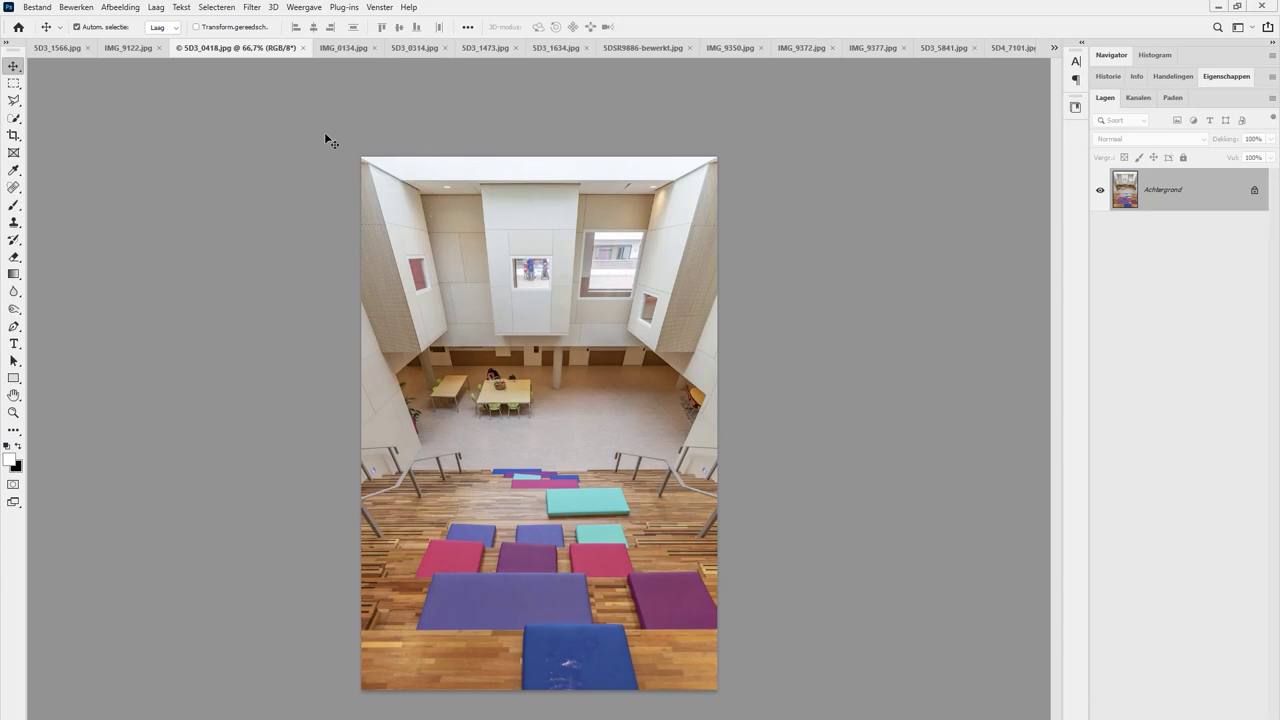
pyautogui.click(38, 9)
pyautogui.moveTo(108, 329)
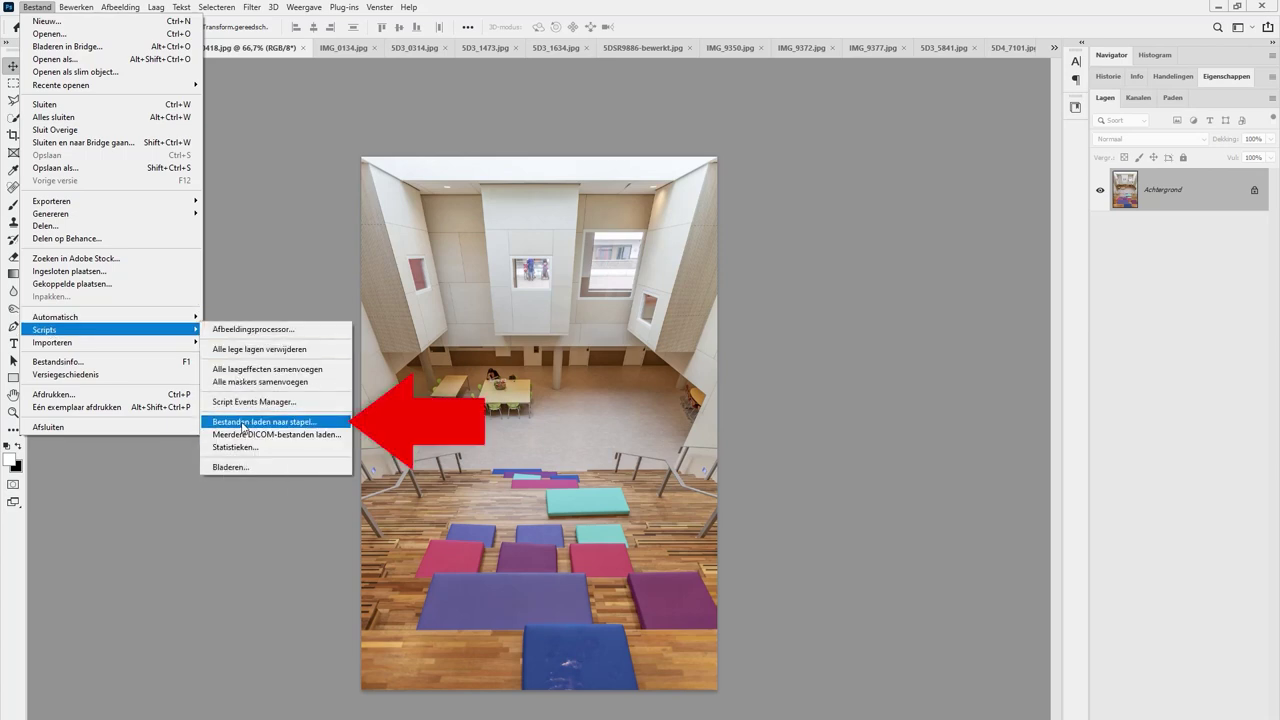
# Use Load Files into Stack with Add Open Files to layer all photos in Naamloos-1.
pyautogui.click(242, 424)
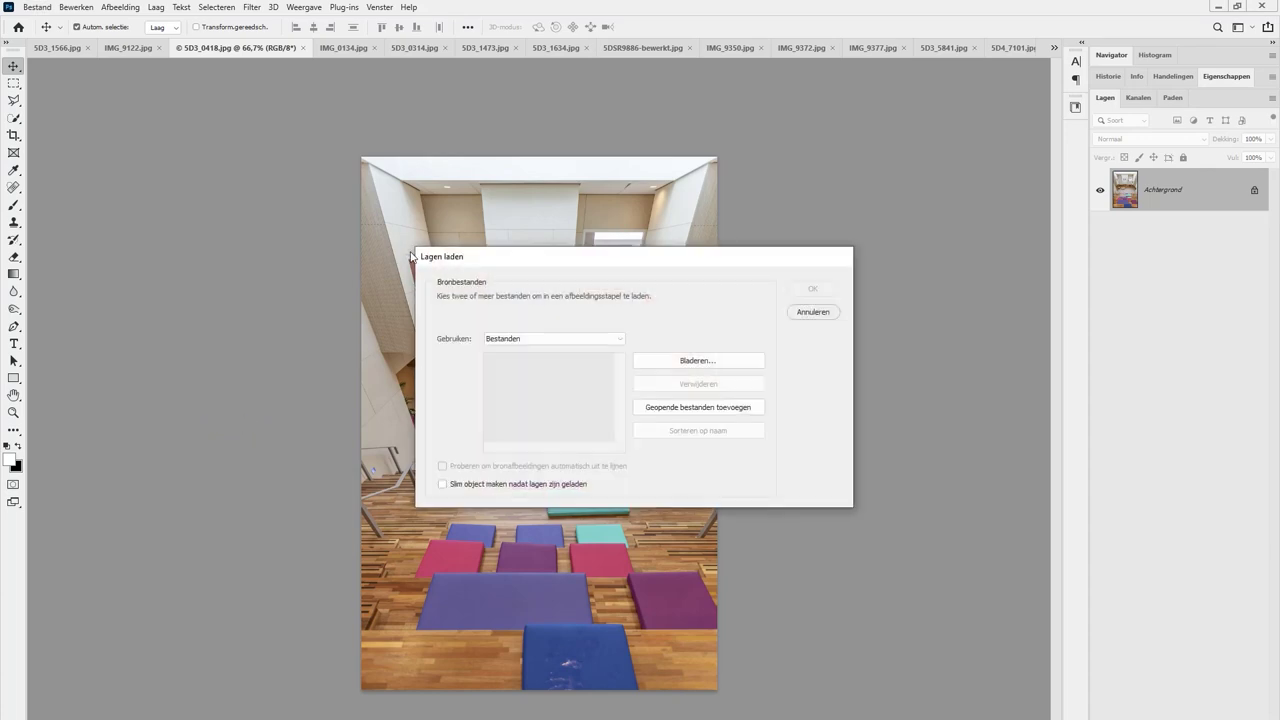
pyautogui.click(675, 387)
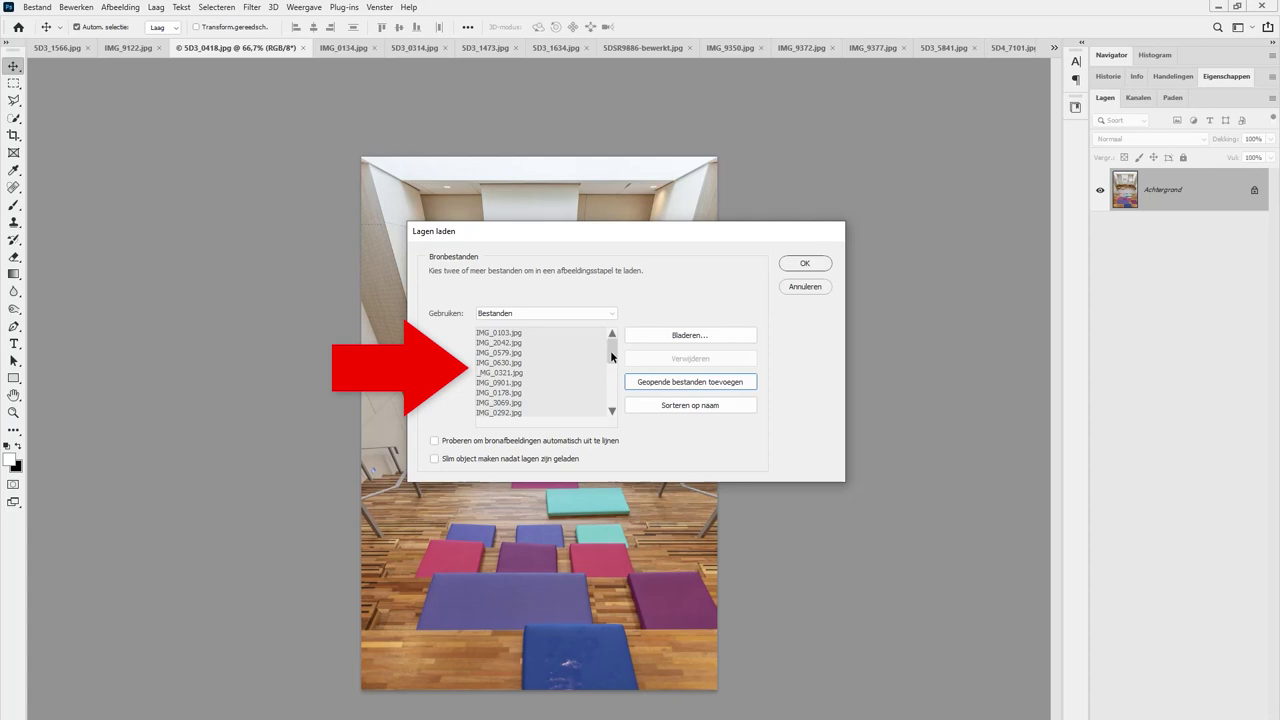
pyautogui.moveTo(612, 356); pyautogui.dragTo(606, 340)
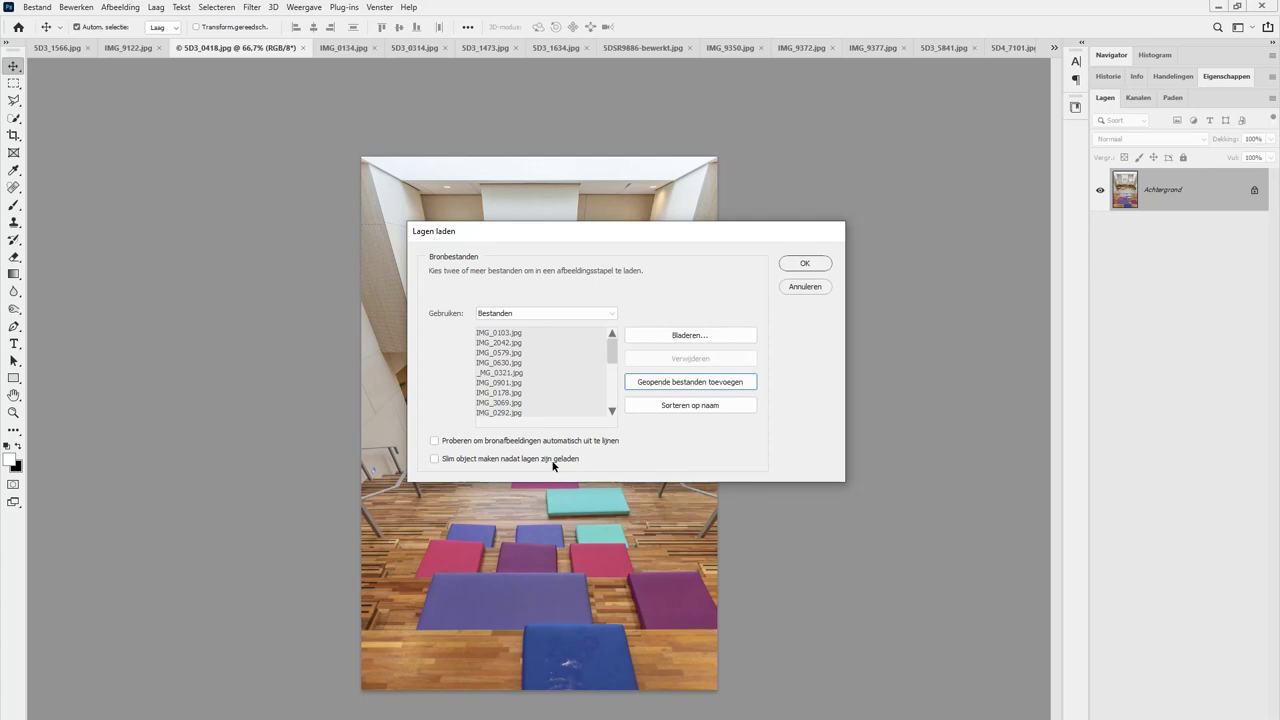
pyautogui.click(804, 264)
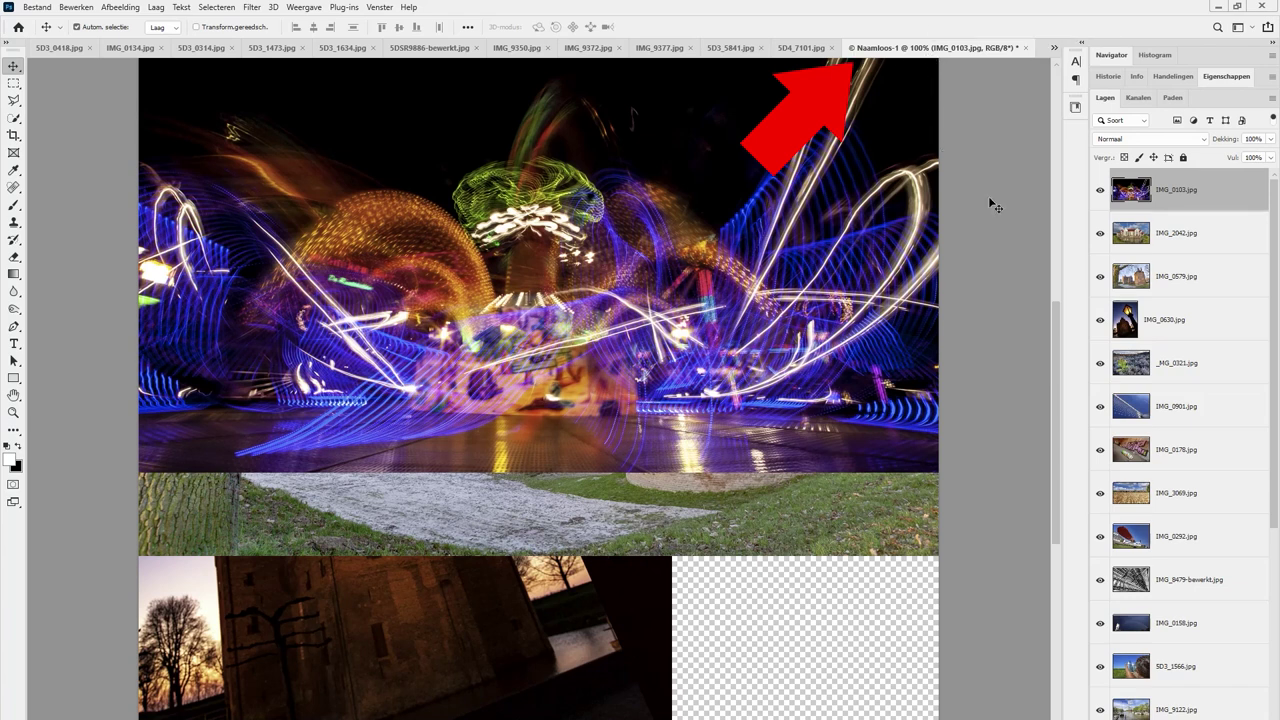
# Zoom out twice to see the whole collage and bring up the Canvas Size dialog.
pyautogui.moveTo(1274, 240)
pyautogui.mouseDown()
pyautogui.moveTo(1277, 467)
pyautogui.moveTo(1258, 196)
pyautogui.mouseUp()
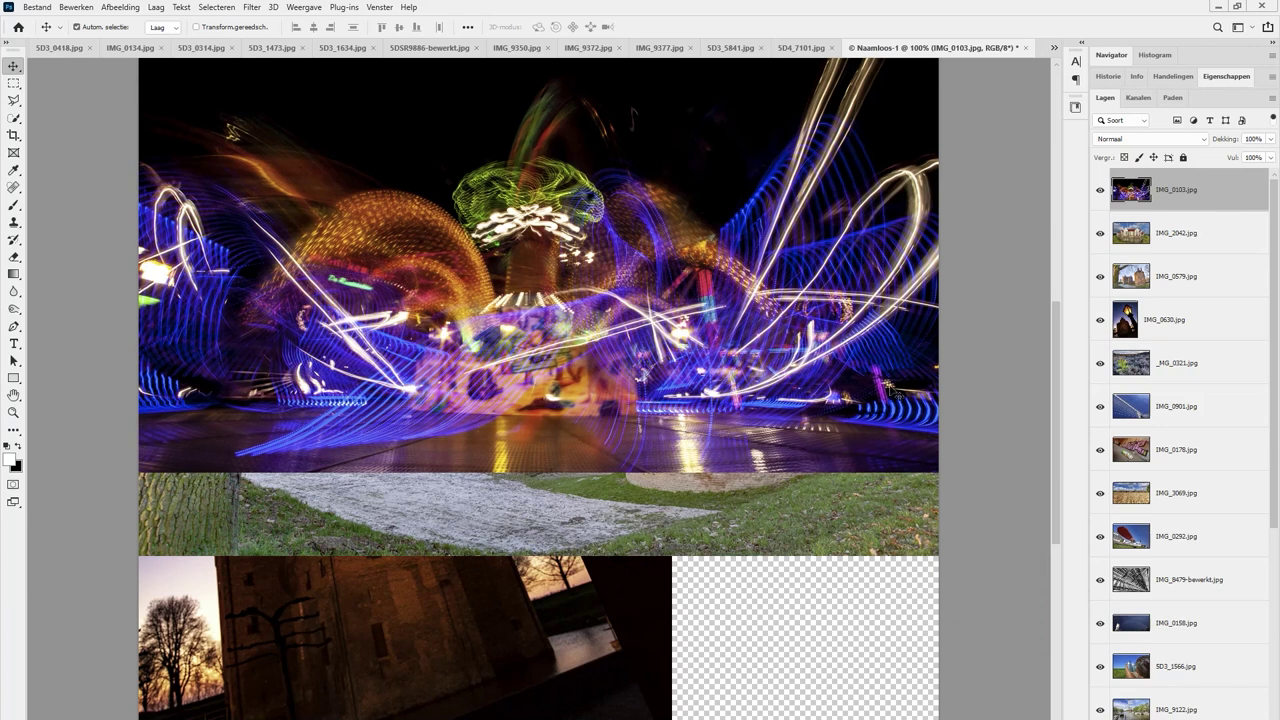
pyautogui.hotkey('ctrl', '-')
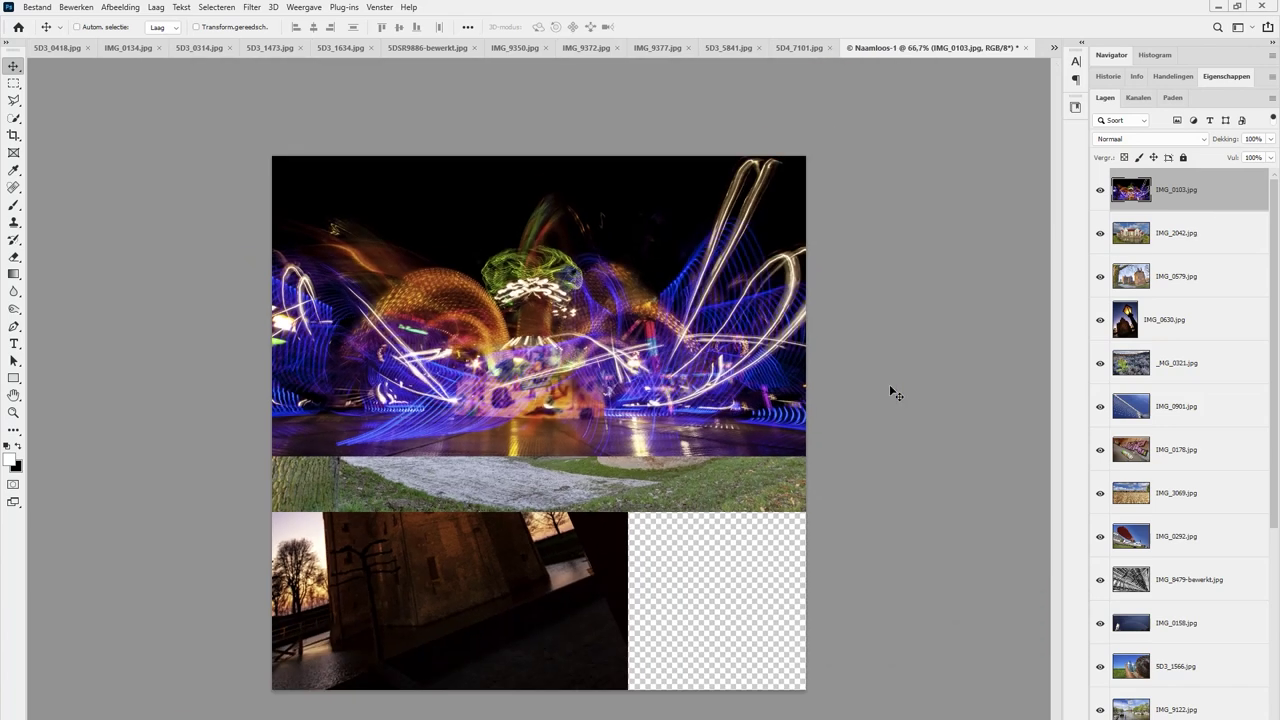
pyautogui.hotkey('ctrl', '-')
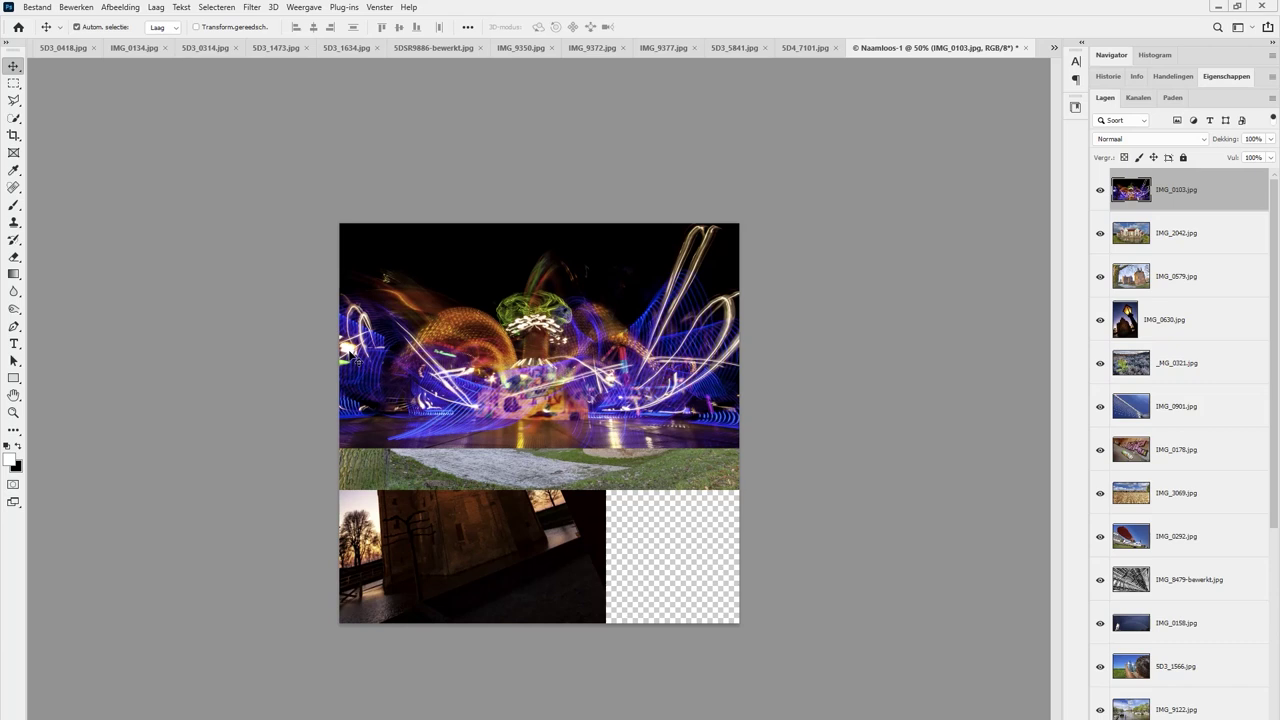
pyautogui.hotkey('ctrl', 'alt', 'c')
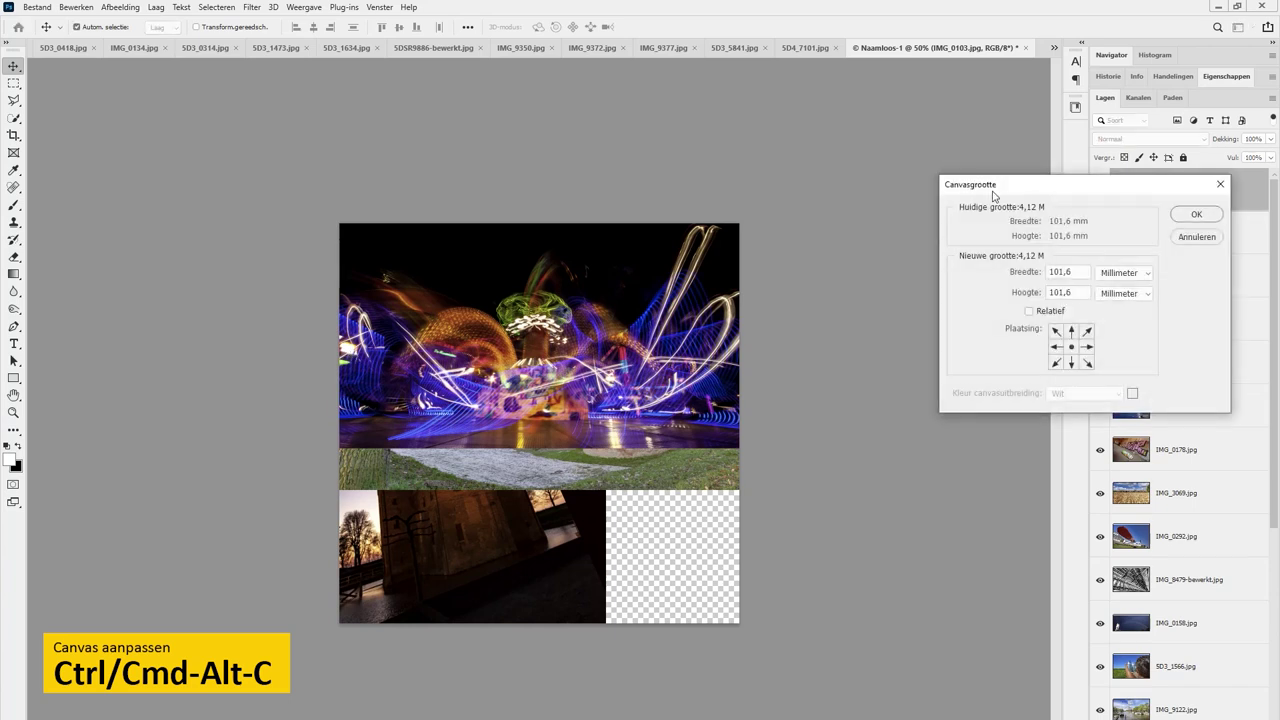
# Resize the canvas to 6000 × 4000 pixels.
pyautogui.moveTo(1000, 178); pyautogui.dragTo(588, 110)
pyautogui.click(712, 203)
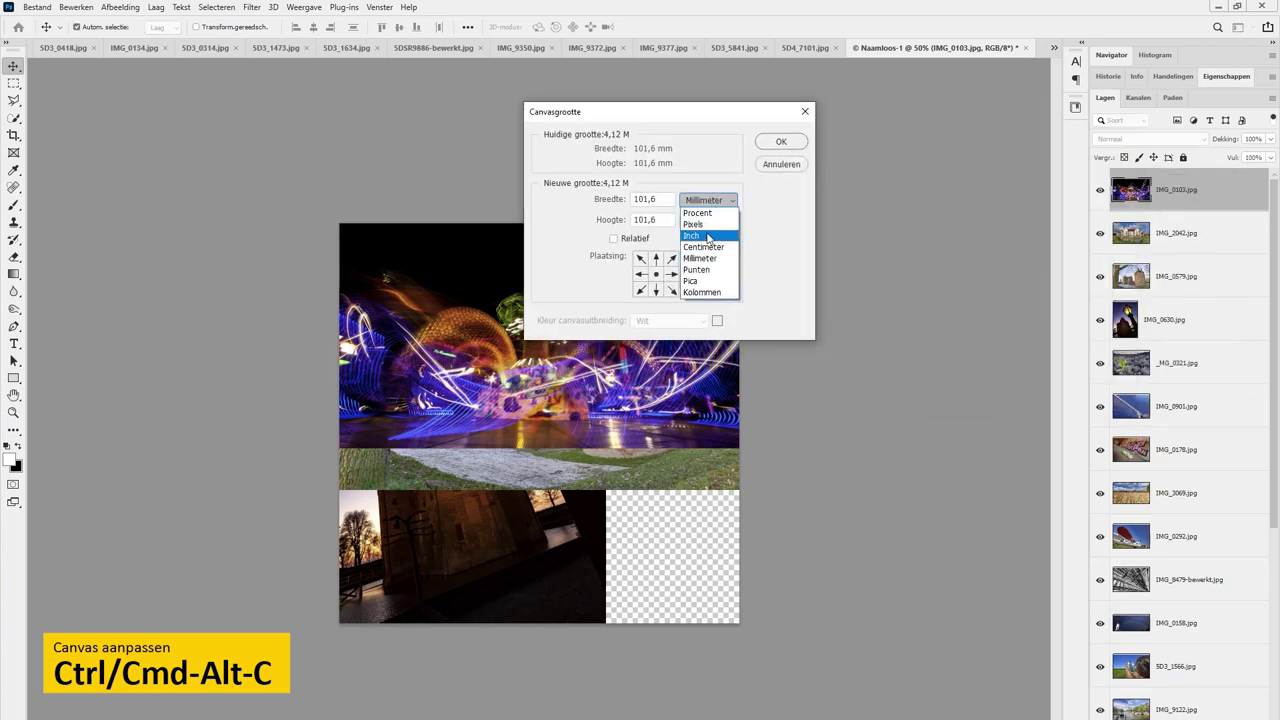
pyautogui.click(702, 221)
pyautogui.click(664, 200)
pyautogui.doubleClick(664, 200)
pyautogui.write('6000')
pyautogui.press('Tab')
pyautogui.press('Tab')
pyautogui.write('4000')
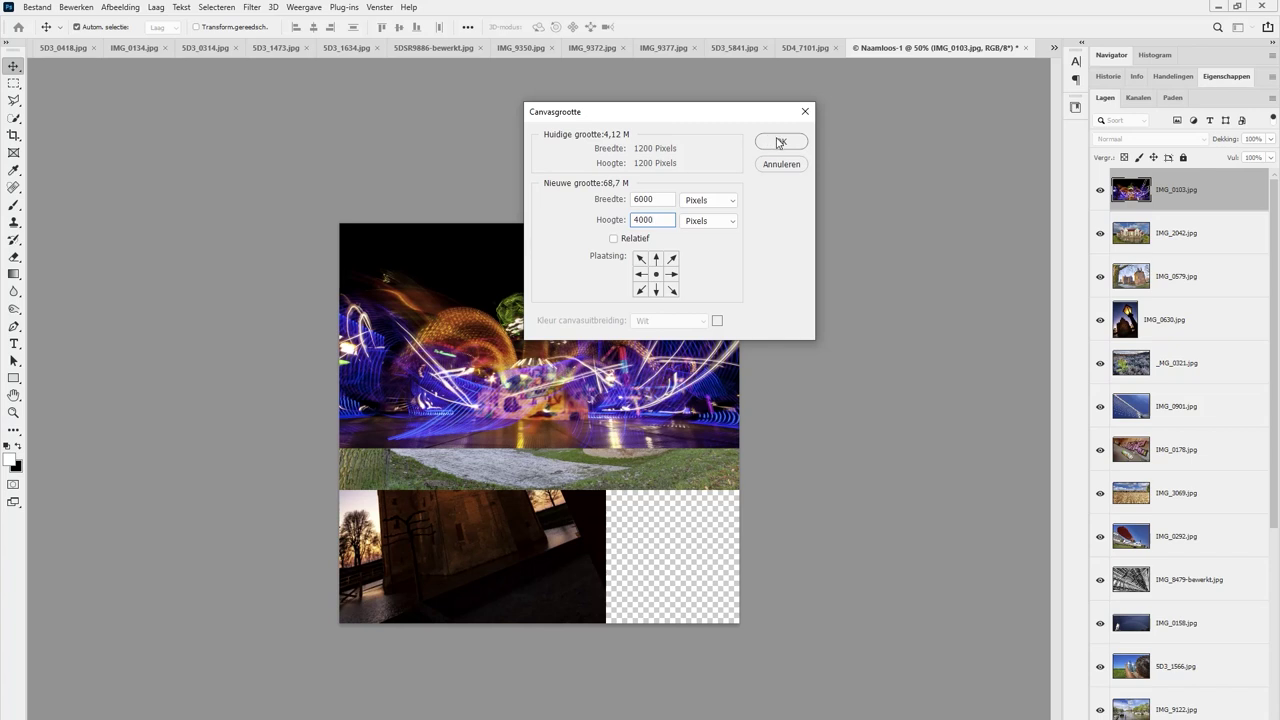
pyautogui.click(780, 142)
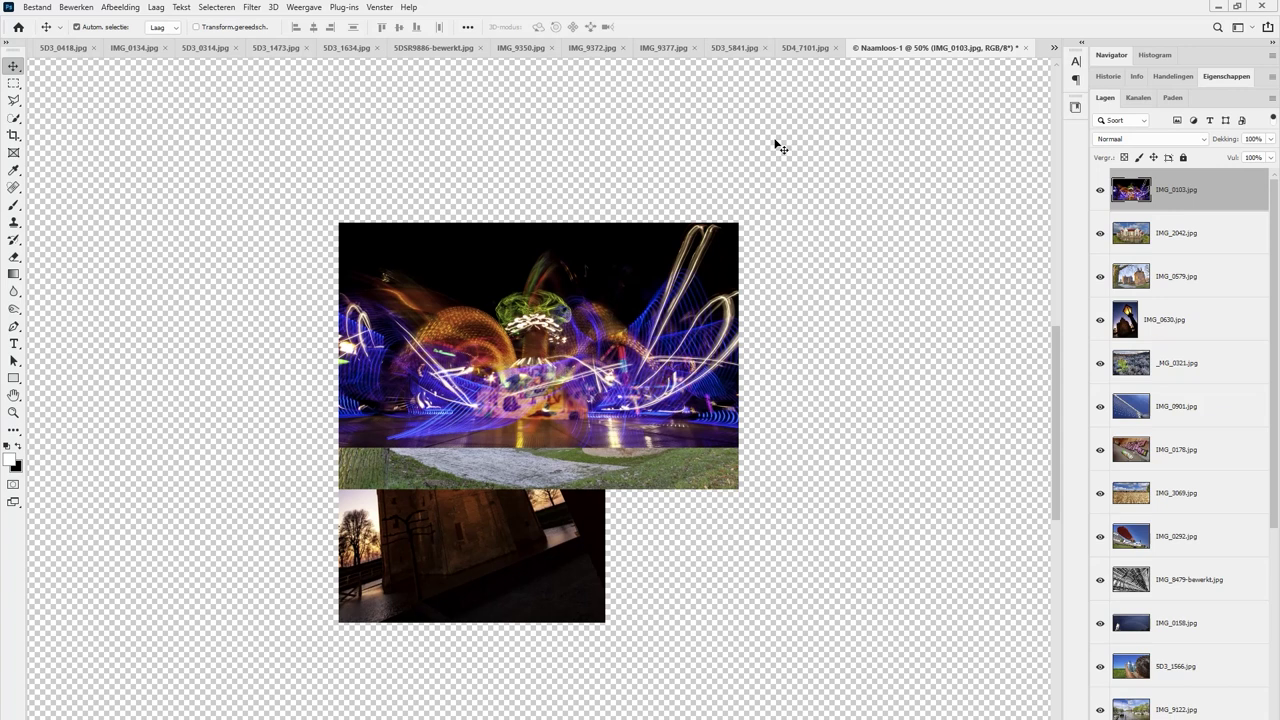
# Zoom out and scroll to view the entire enlarged canvas.
pyautogui.hotkey('ctrl', '-')
pyautogui.hotkey('ctrl', '-')
pyautogui.hotkey('ctrl', '-')
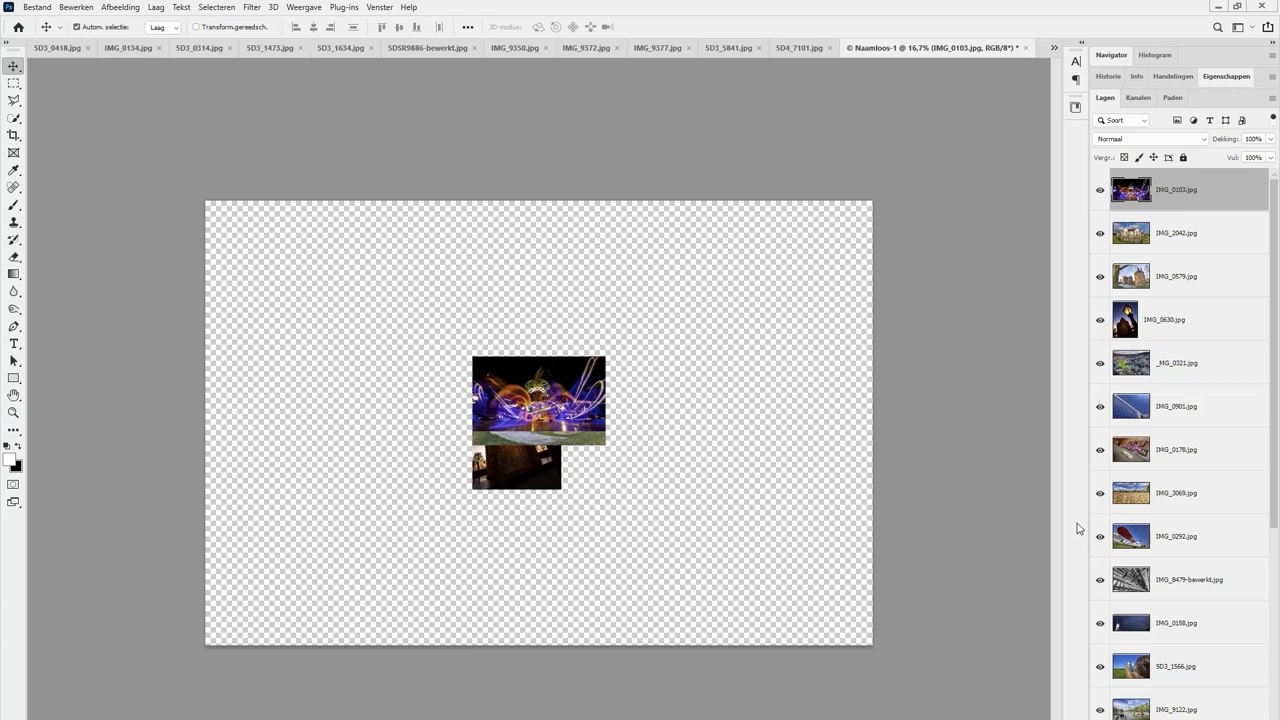
pyautogui.scroll(-2, 1129, 545)
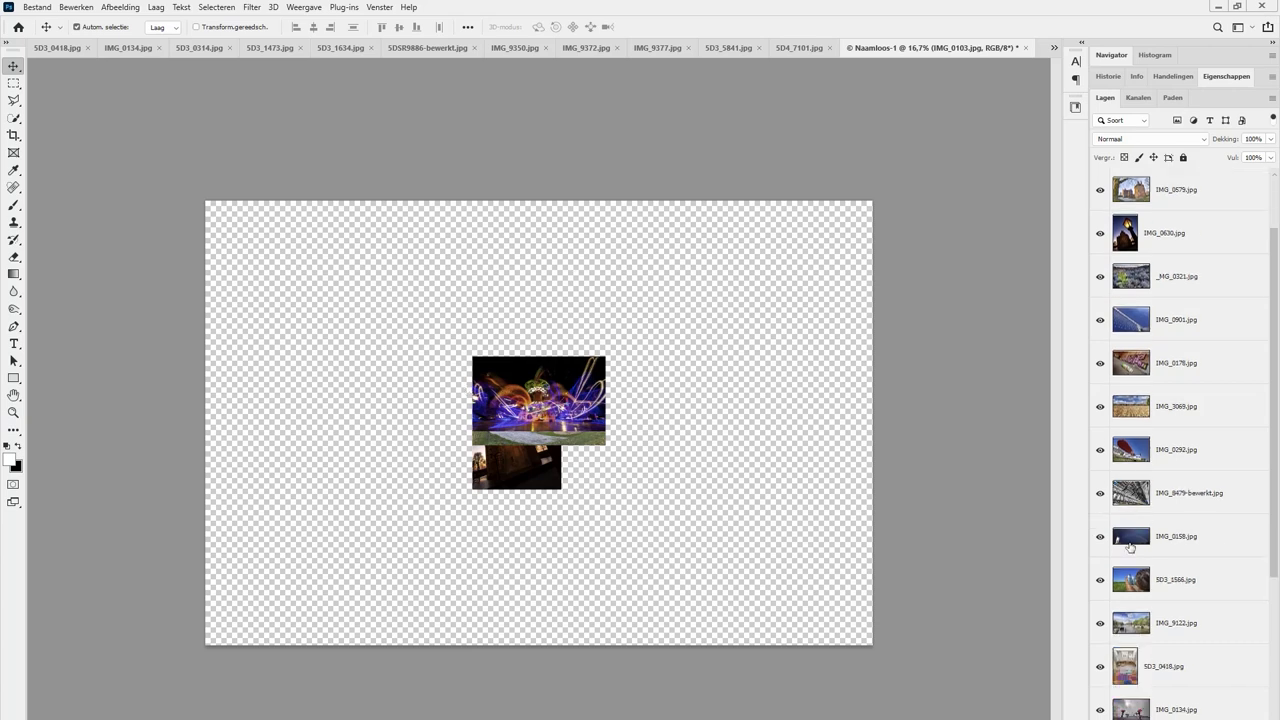
pyautogui.scroll(-2, 1129, 545)
pyautogui.scroll(-2, 1131, 546)
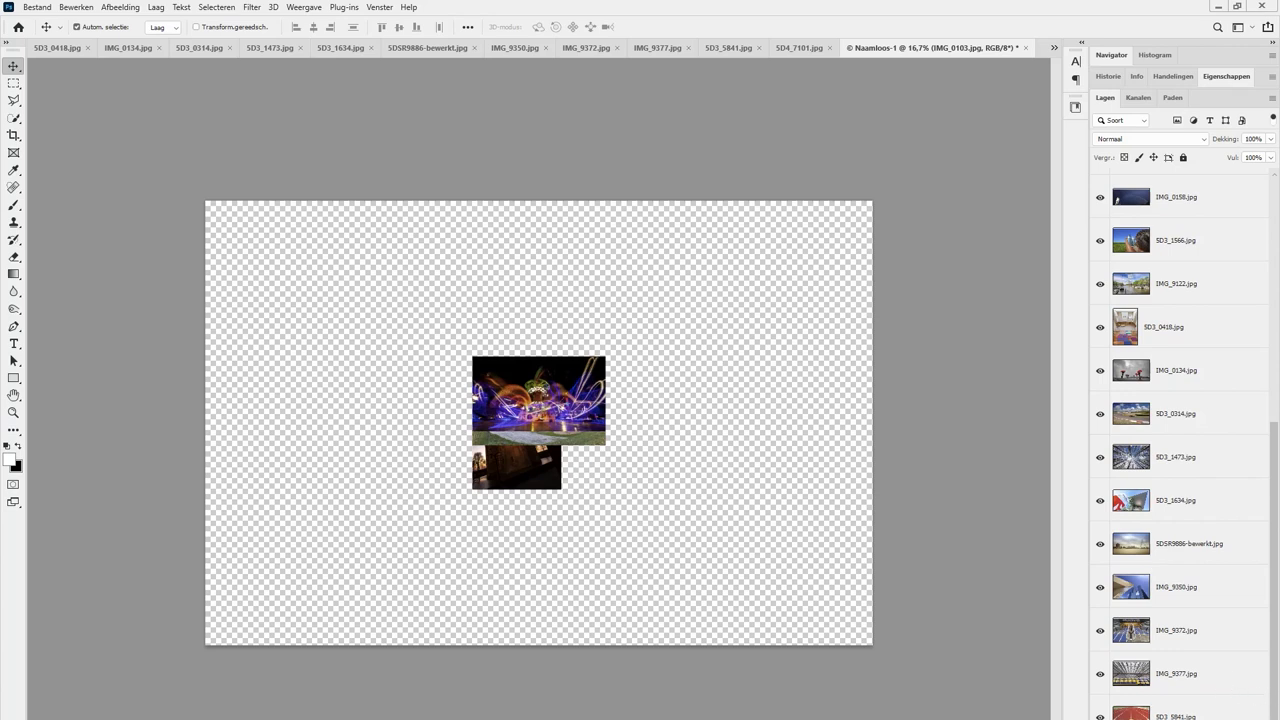
# Add a light grey solid-colour fill layer, Kleurenvulling 1.
pyautogui.rightClick(1160, 552)
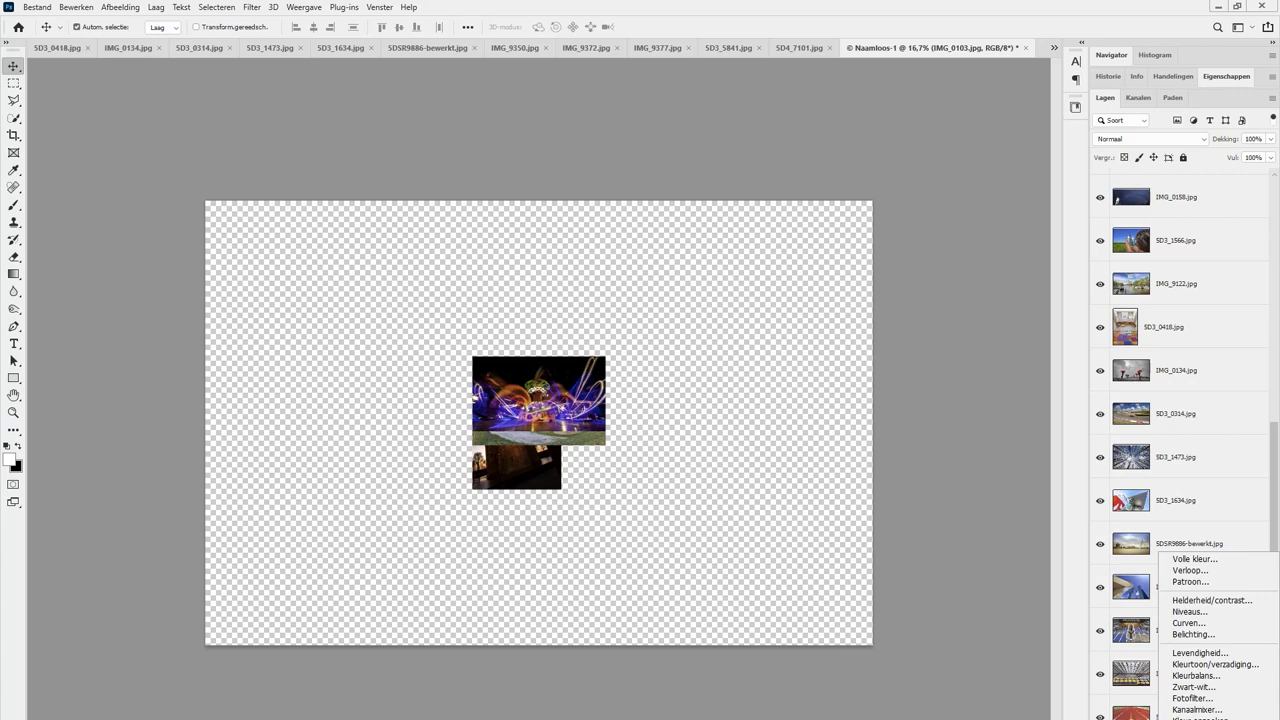
pyautogui.click(1196, 560)
pyautogui.moveTo(889, 510); pyautogui.dragTo(820, 462)
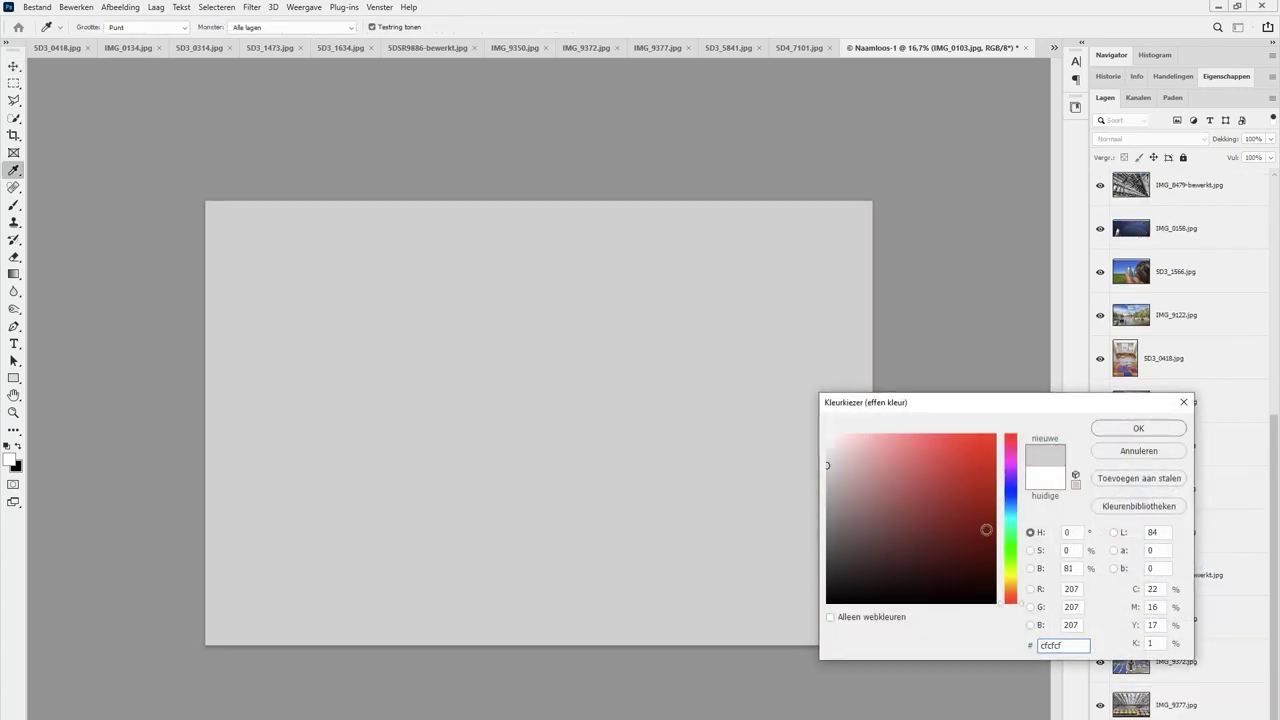
pyautogui.click(1119, 429)
# Move the grey fill layer to the bottom of the stack beneath all photos.
pyautogui.press('v')
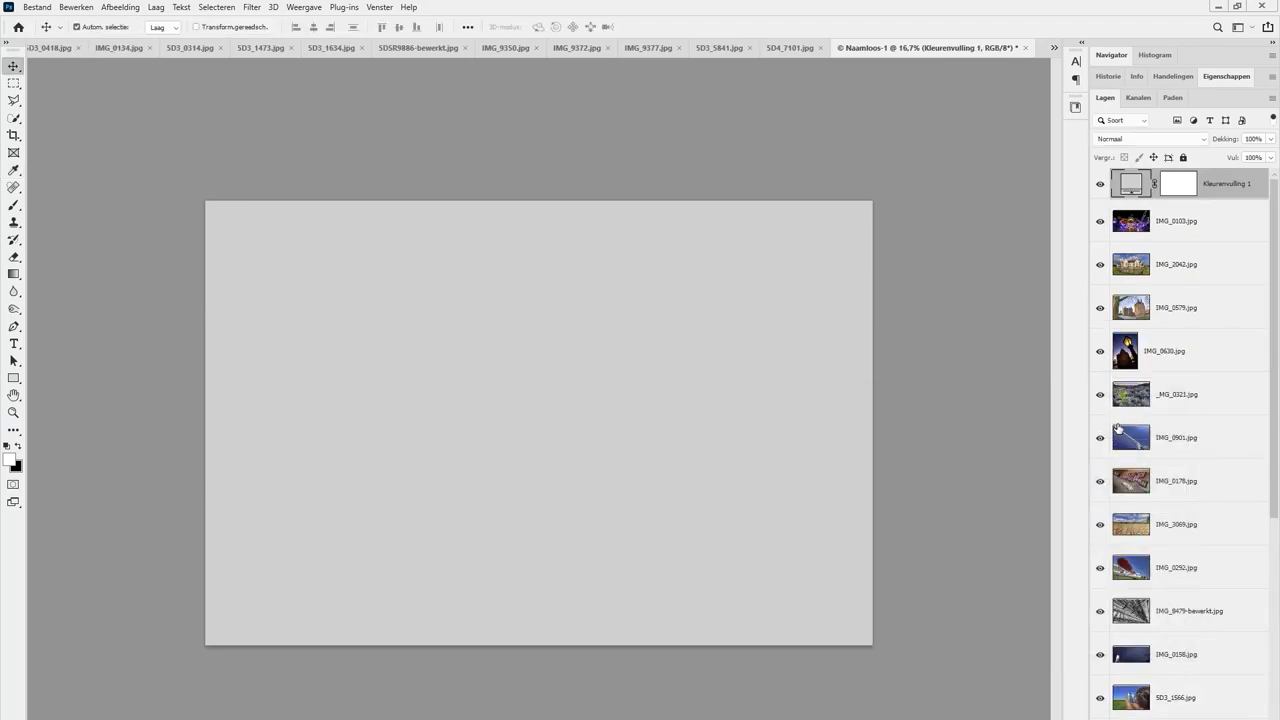
pyautogui.moveTo(1273, 507); pyautogui.dragTo(1273, 715)
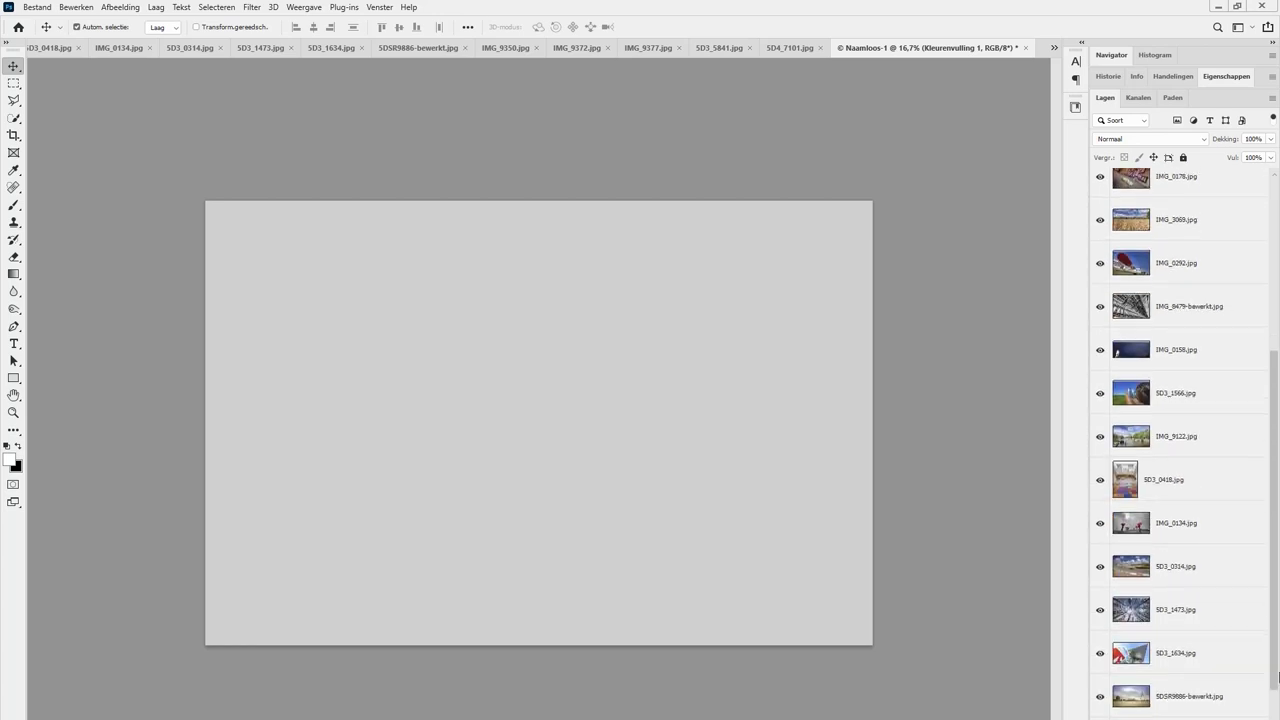
pyautogui.scroll(10, 1186, 300)
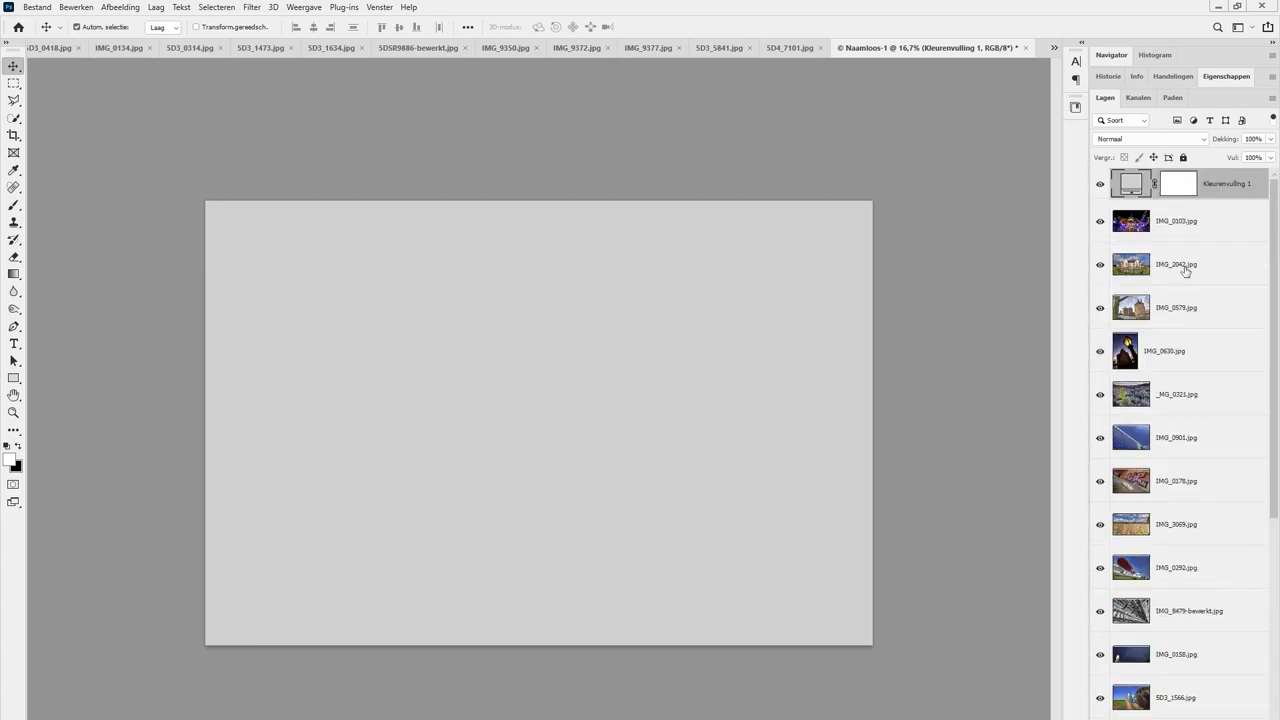
pyautogui.moveTo(1208, 190); pyautogui.dragTo(1210, 630)
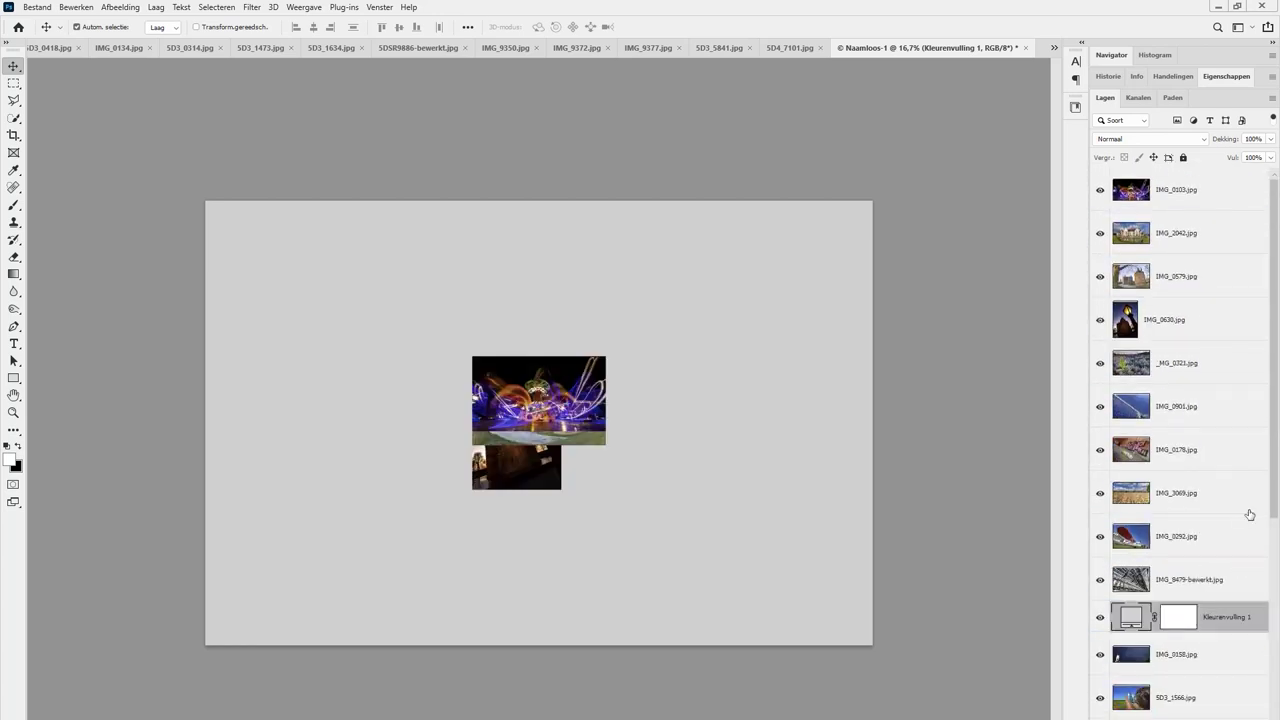
pyautogui.moveTo(1275, 501); pyautogui.dragTo(1272, 600)
pyautogui.moveTo(1234, 357); pyautogui.dragTo(1274, 719)
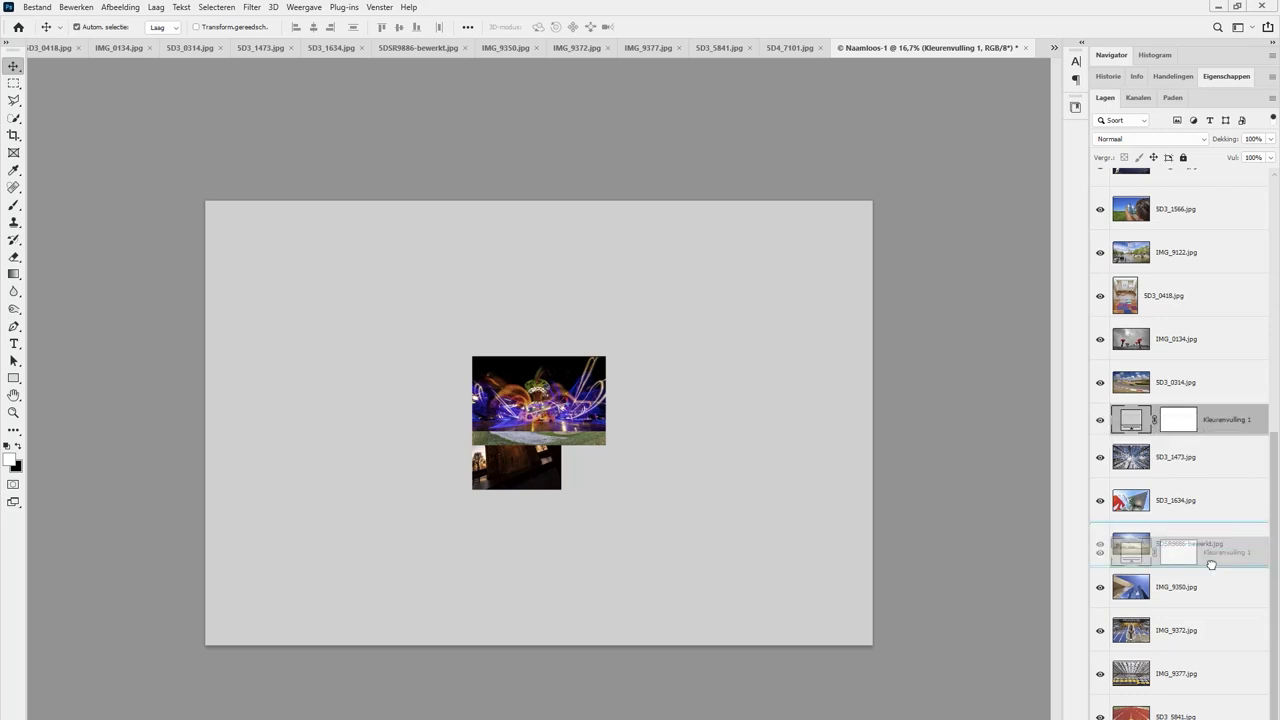
pyautogui.moveTo(1222, 428); pyautogui.dragTo(1213, 655)
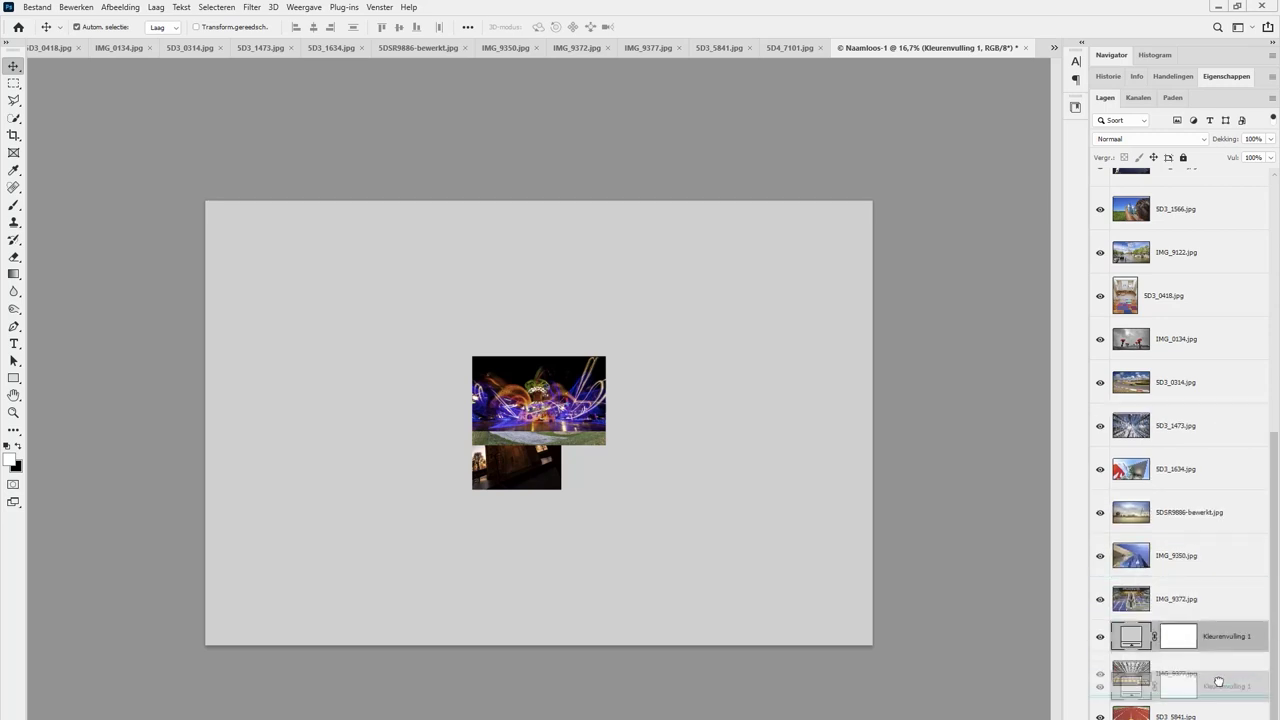
pyautogui.hotkey('ctrl', 'shift', '[')
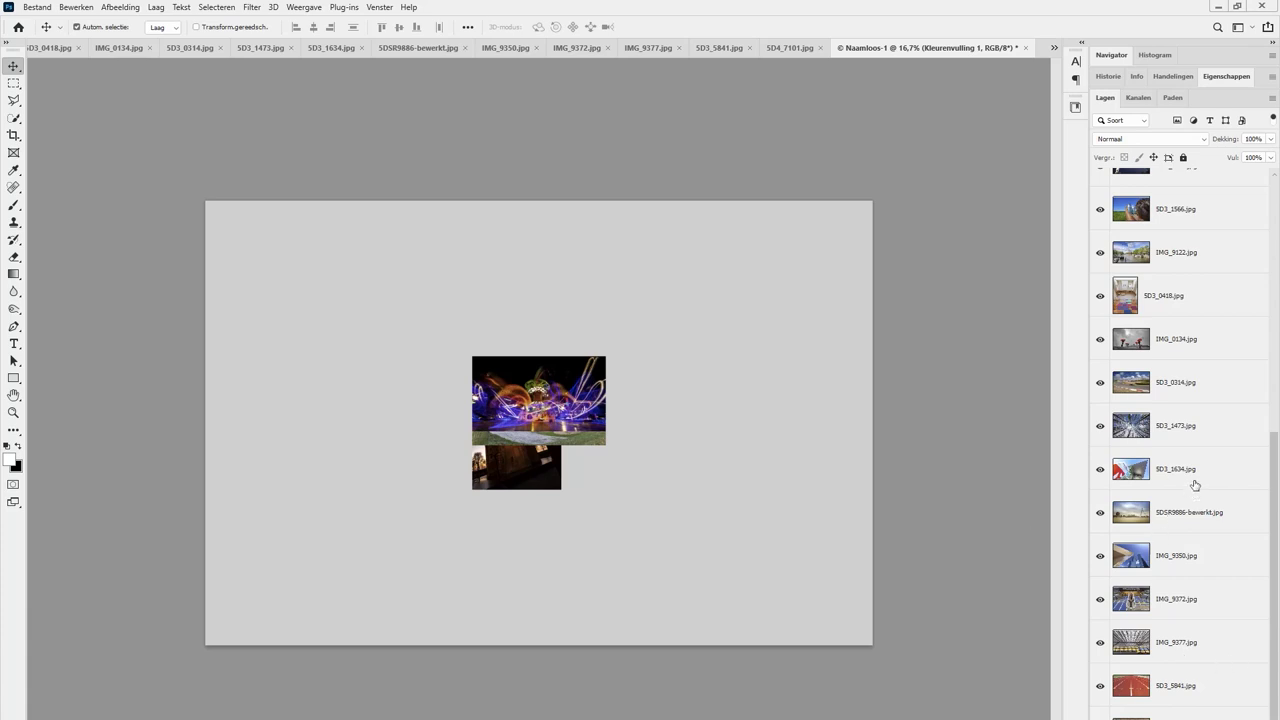
# Move SD3_1473 above SD3_0314 and drag the light-painting photo to the upper left.
pyautogui.moveTo(1175, 434); pyautogui.dragTo(1175, 378)
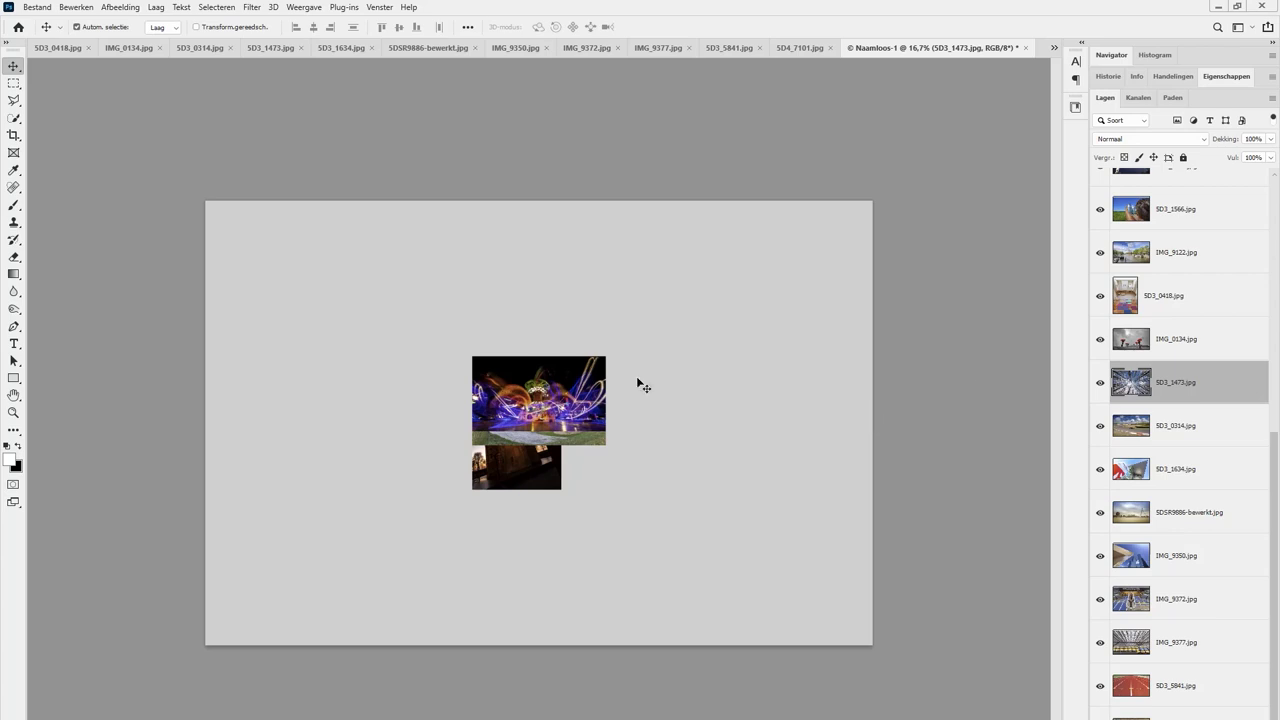
pyautogui.moveTo(550, 402); pyautogui.dragTo(372, 270)
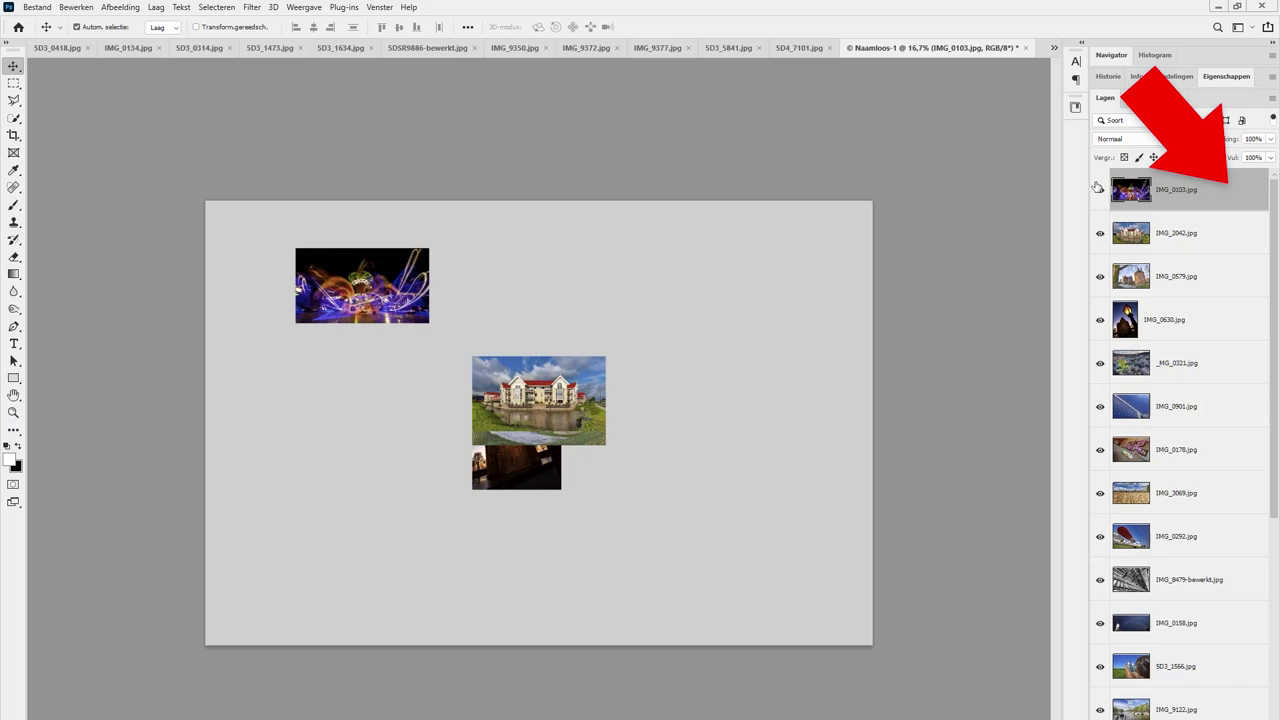
# Give IMG_0103 a 20 px white inside stroke and a drop shadow angled about 125°.
pyautogui.doubleClick(1244, 194)
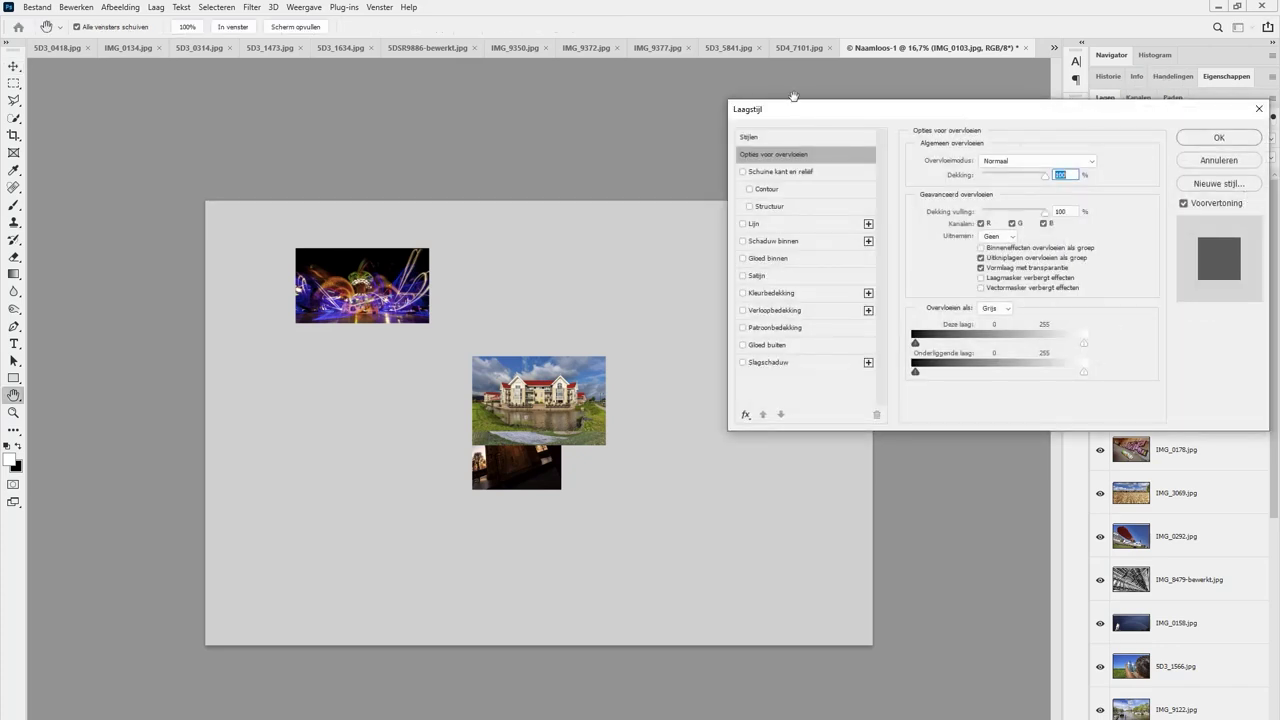
pyautogui.moveTo(799, 113)
pyautogui.mouseDown()
pyautogui.moveTo(654, 100)
pyautogui.moveTo(682, 106)
pyautogui.mouseUp()
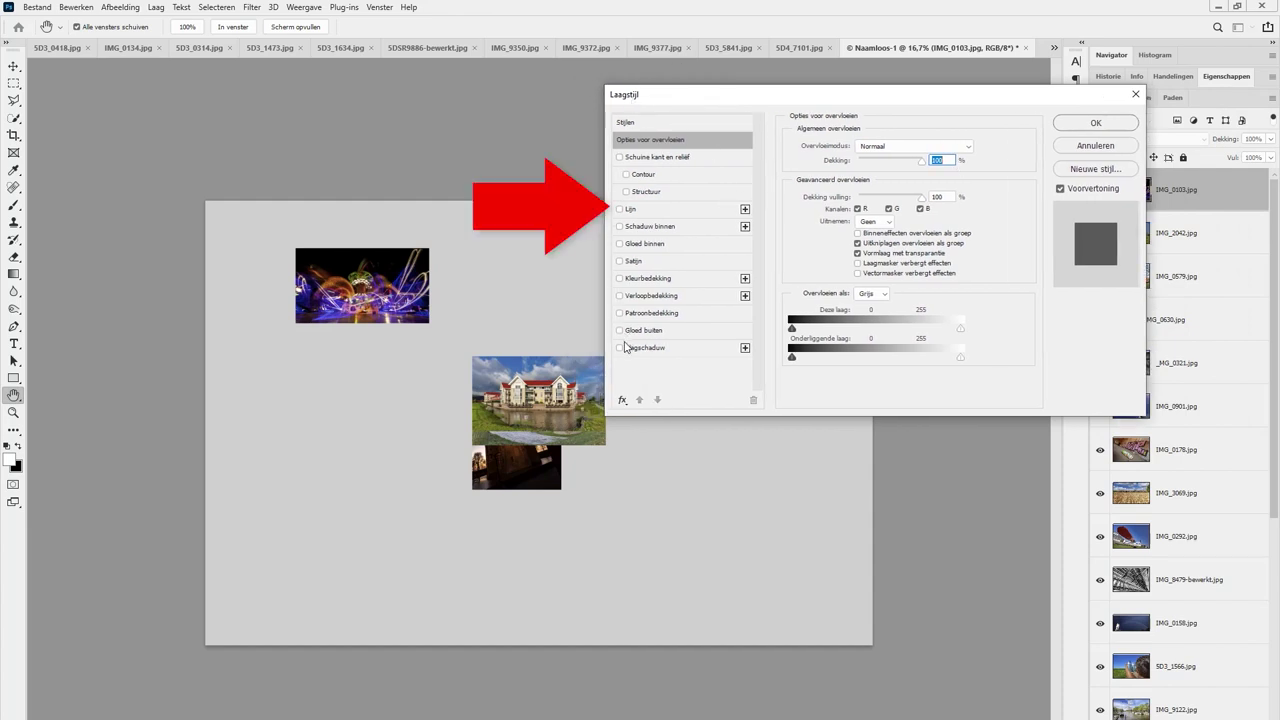
pyautogui.click(620, 209)
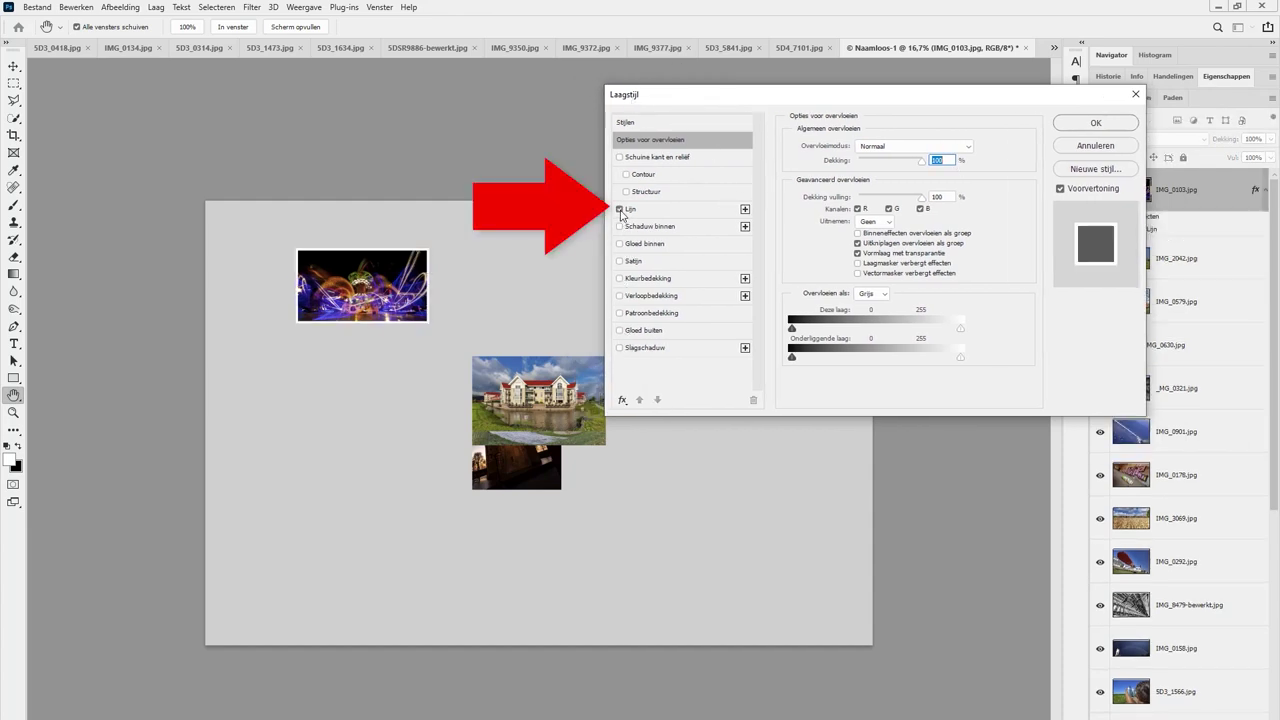
pyautogui.click(669, 211)
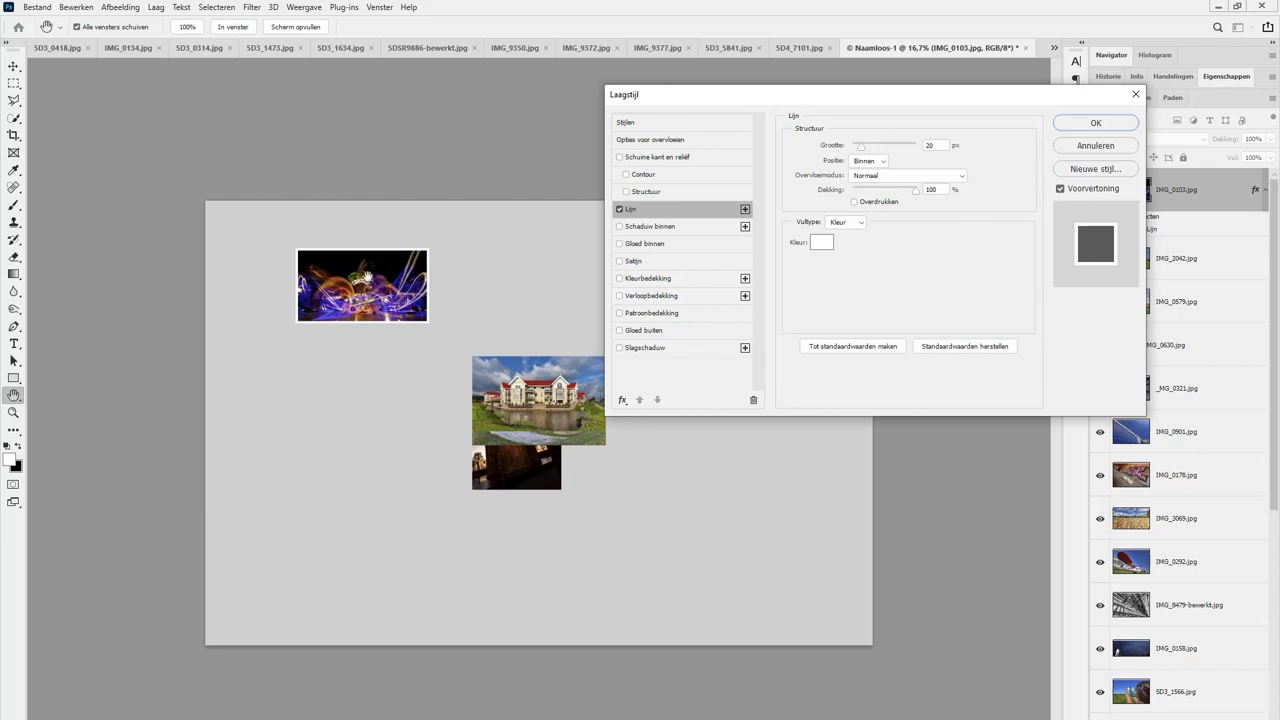
pyautogui.click(619, 348)
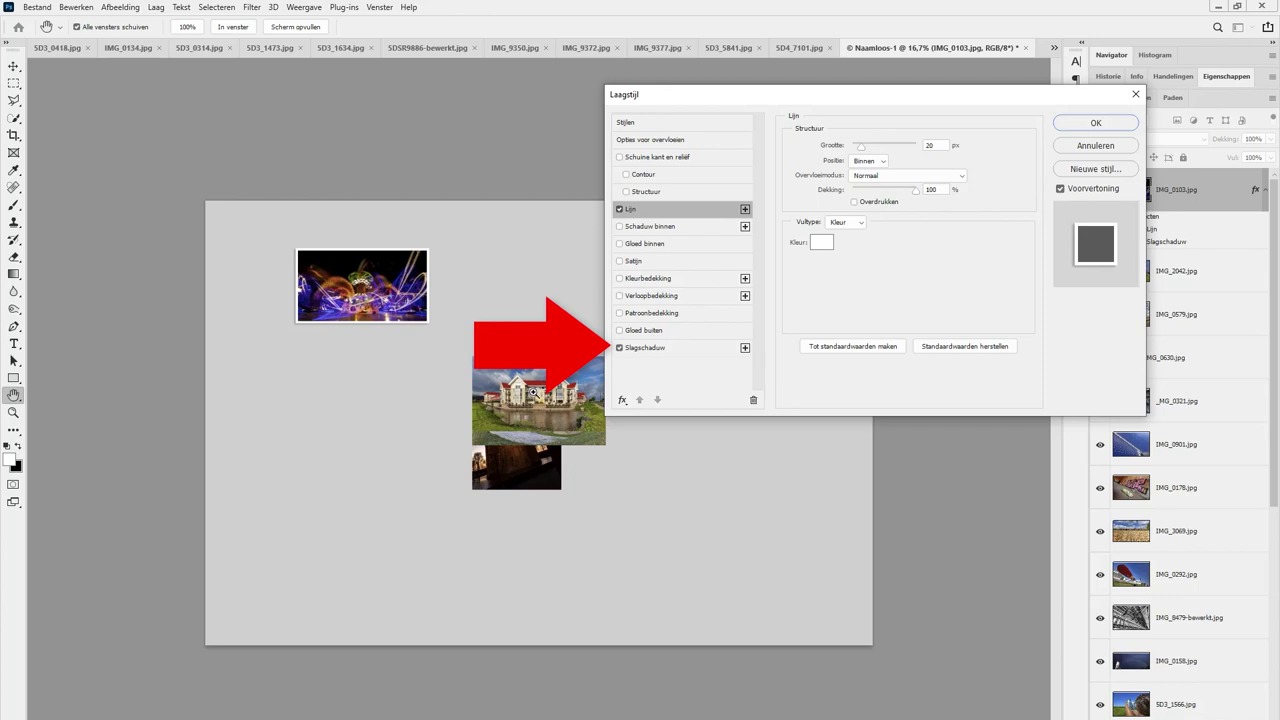
pyautogui.hotkey('ctrl', '+')
pyautogui.hotkey('ctrl', '+')
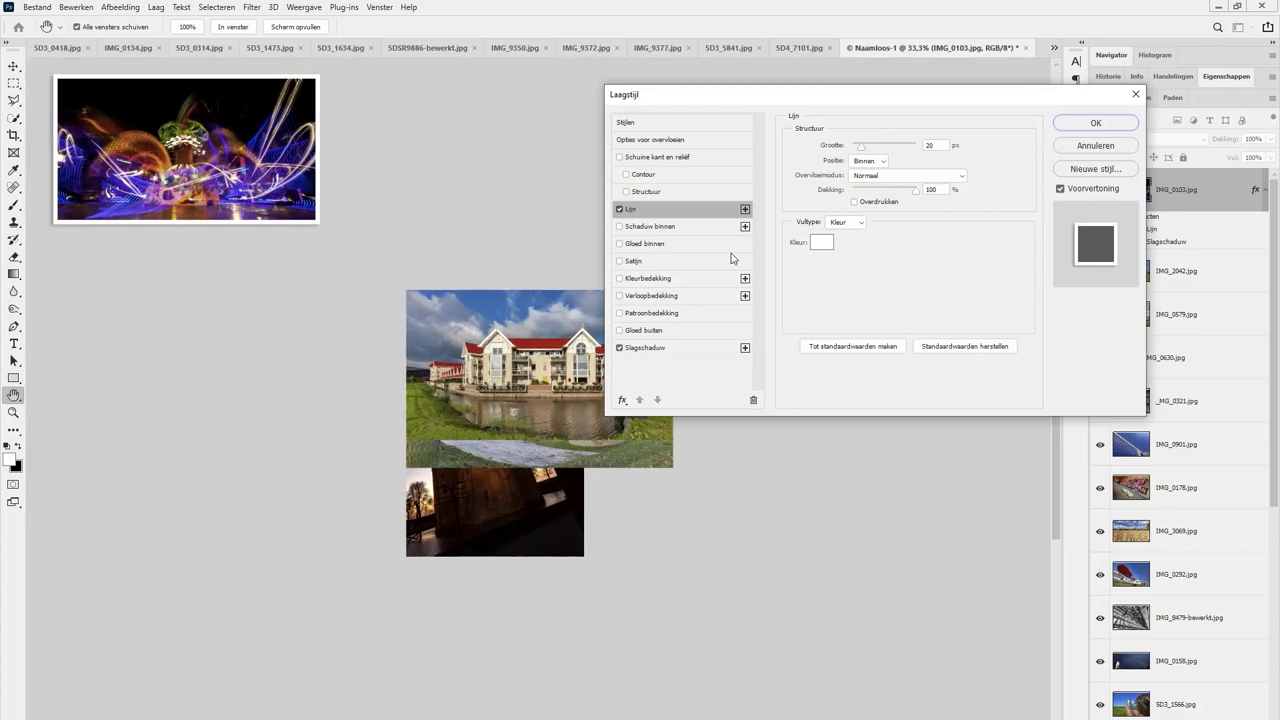
pyautogui.click(645, 348)
pyautogui.click(858, 185)
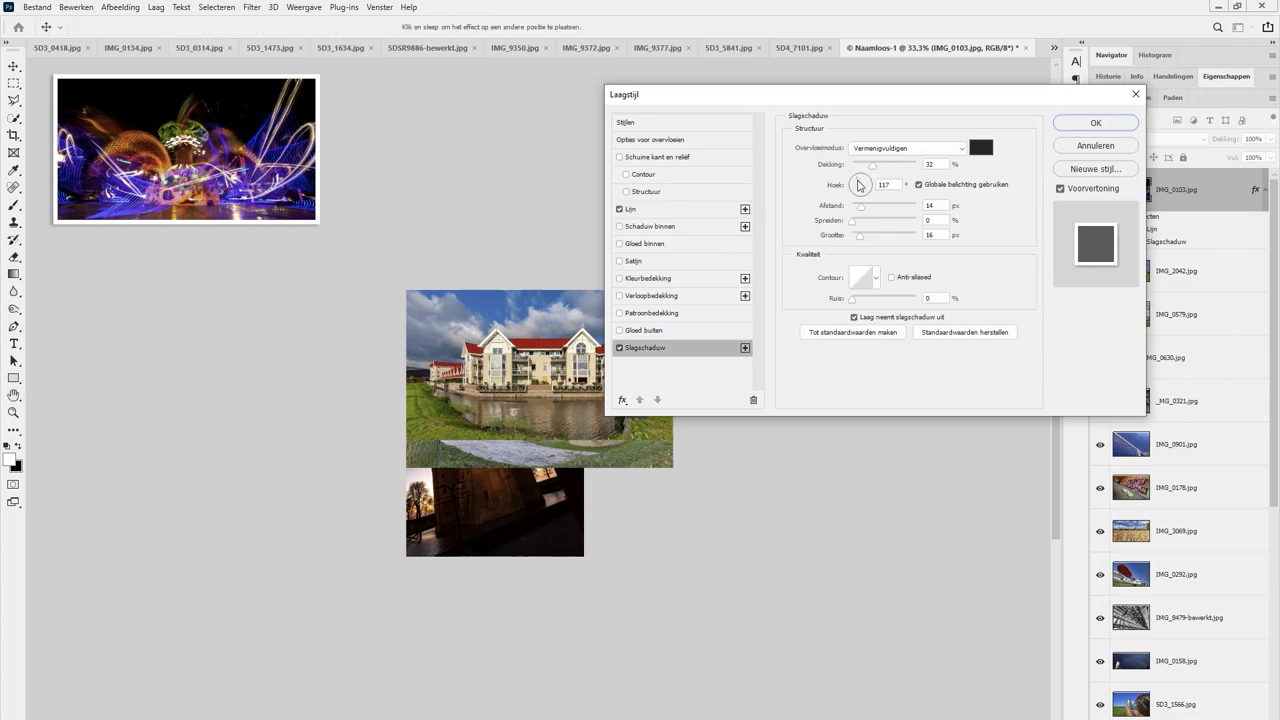
pyautogui.moveTo(858, 185); pyautogui.dragTo(855, 182)
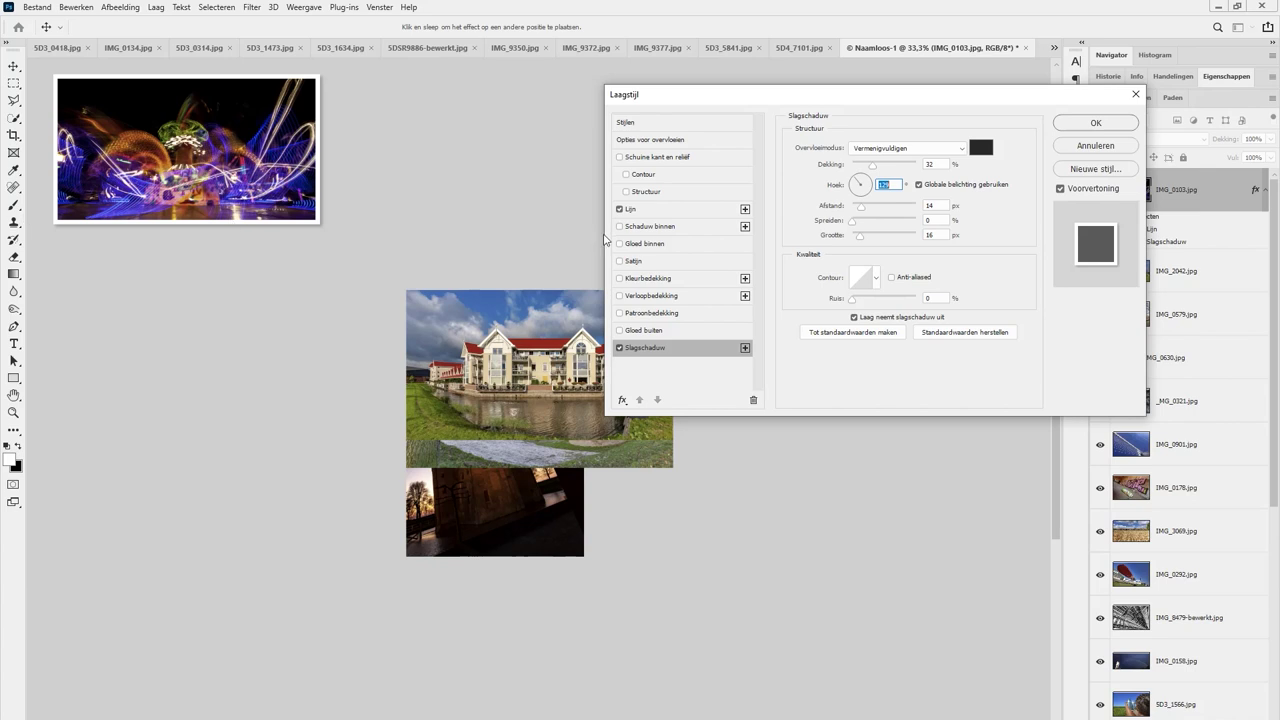
pyautogui.click(1094, 124)
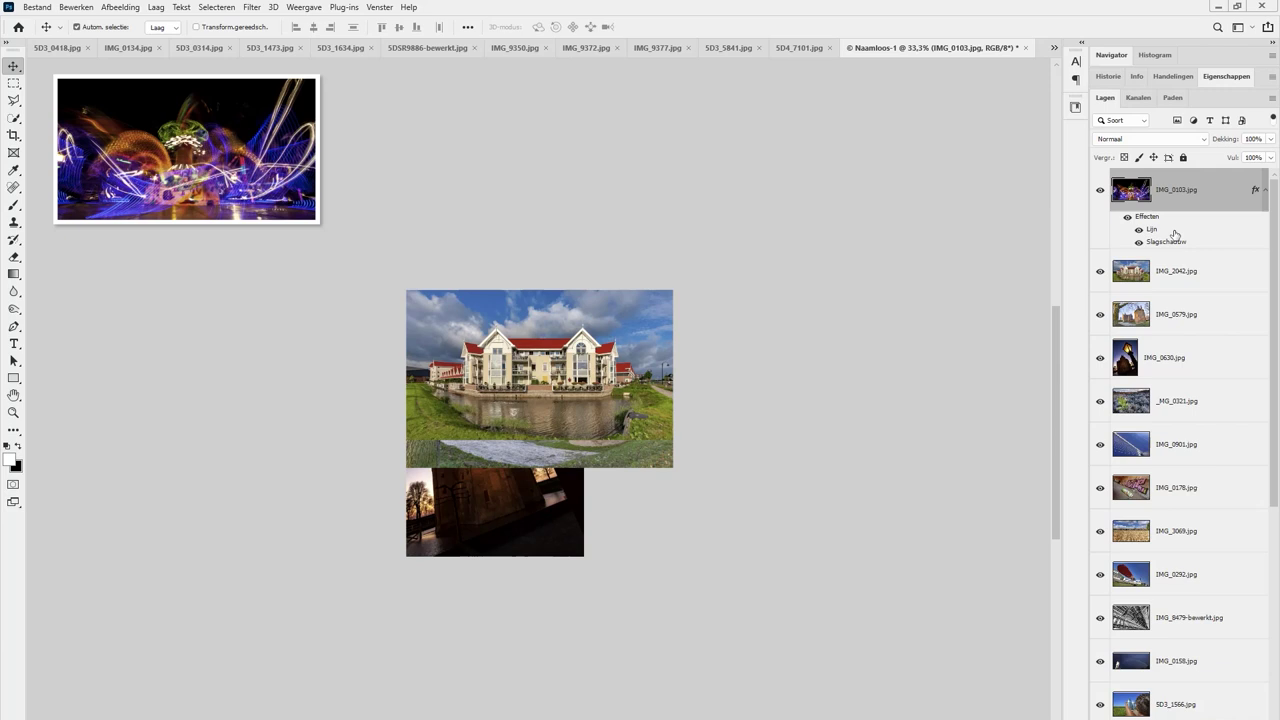
# Copy IMG_0103's layer style, paste it onto all other photo layers, and shift the photos.
pyautogui.rightClick(1186, 232)
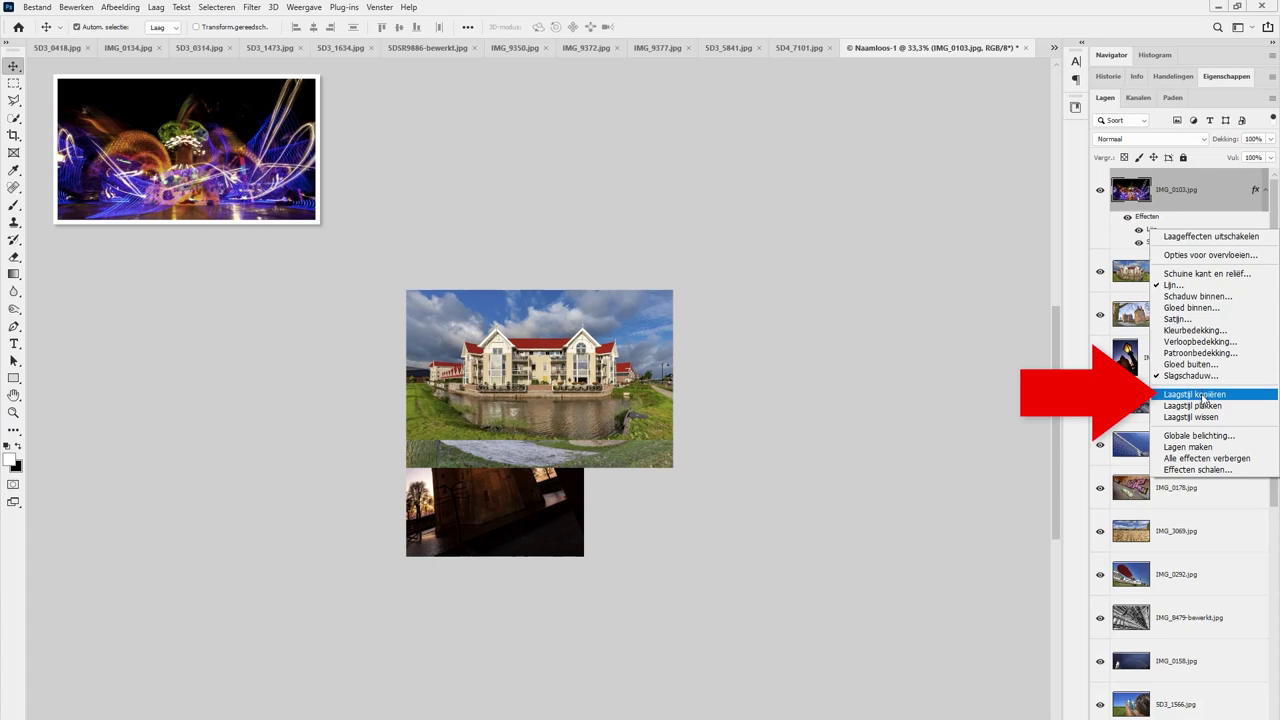
pyautogui.click(1204, 395)
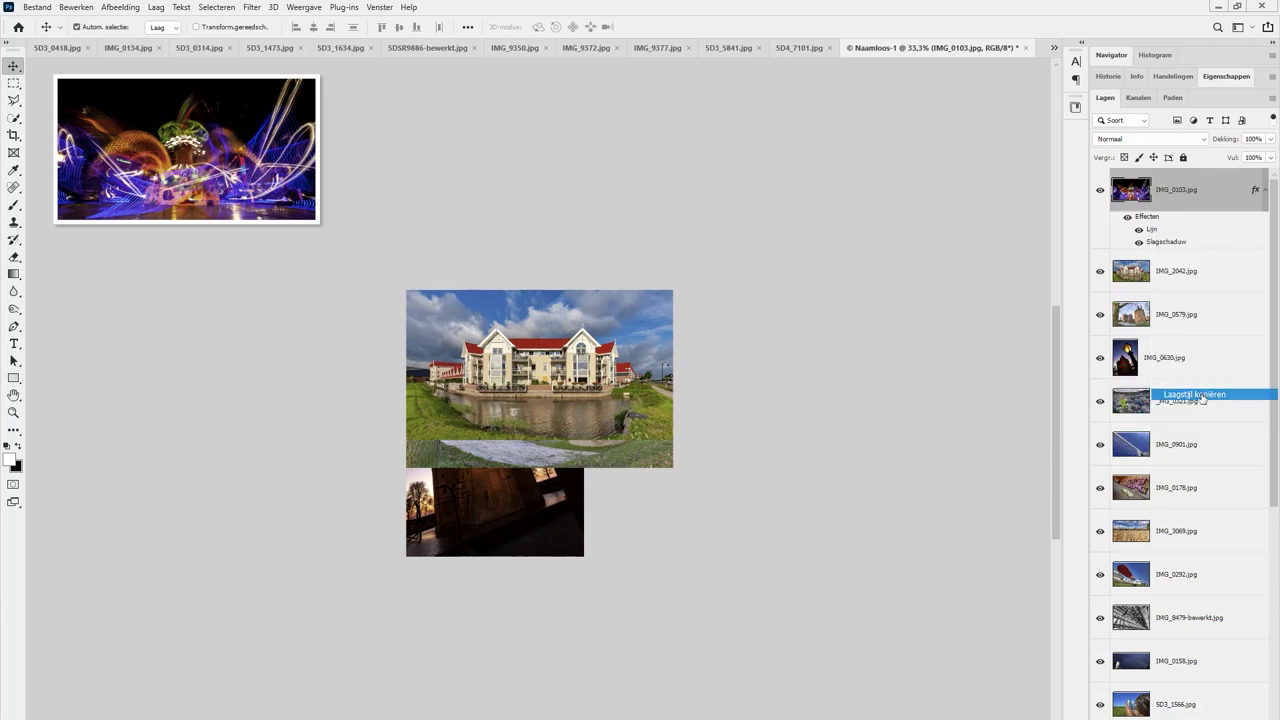
pyautogui.click(1181, 277)
pyautogui.moveTo(1270, 281); pyautogui.dragTo(1269, 543)
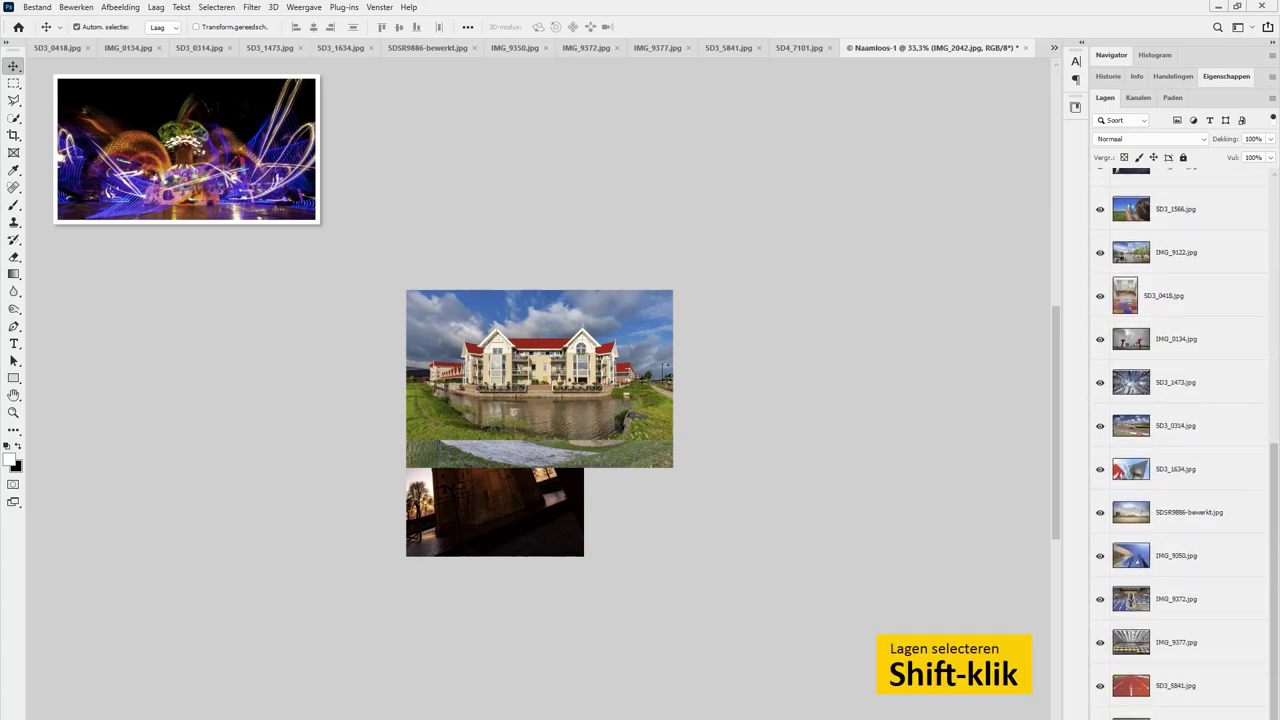
pyautogui.keyDown('shift'); pyautogui.click(1177, 632); pyautogui.keyUp('shift')
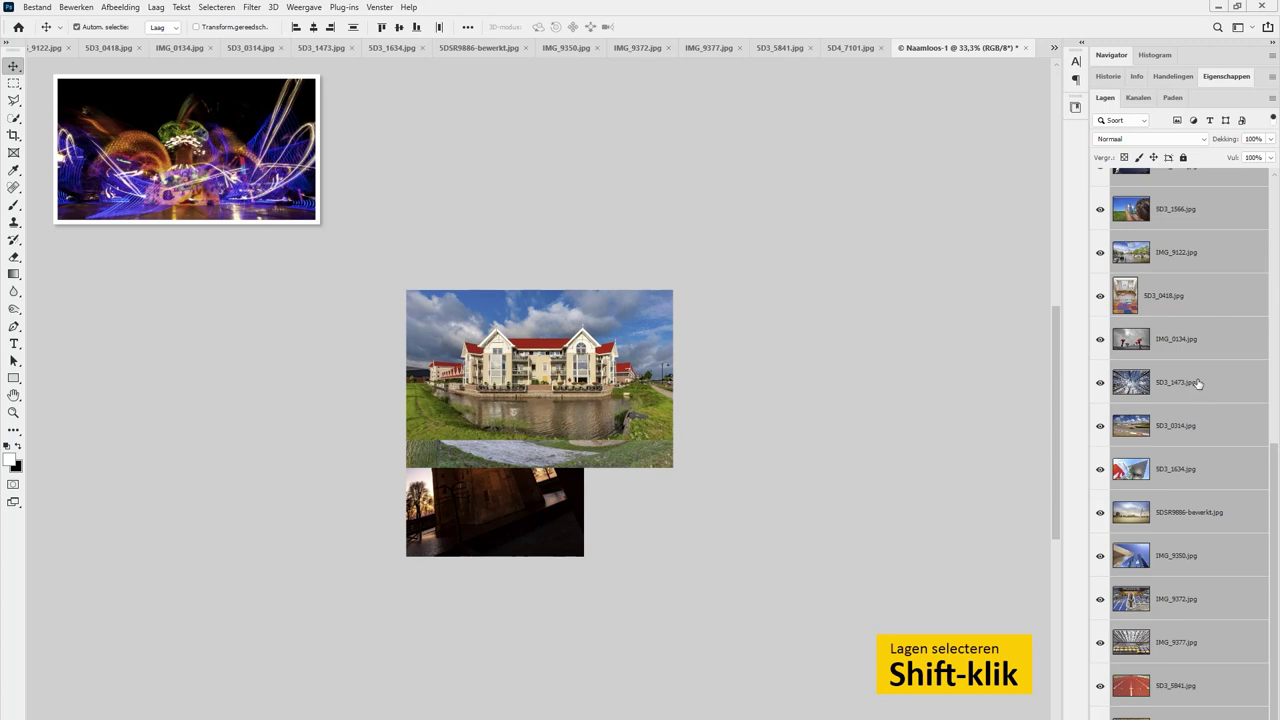
pyautogui.rightClick(1205, 293)
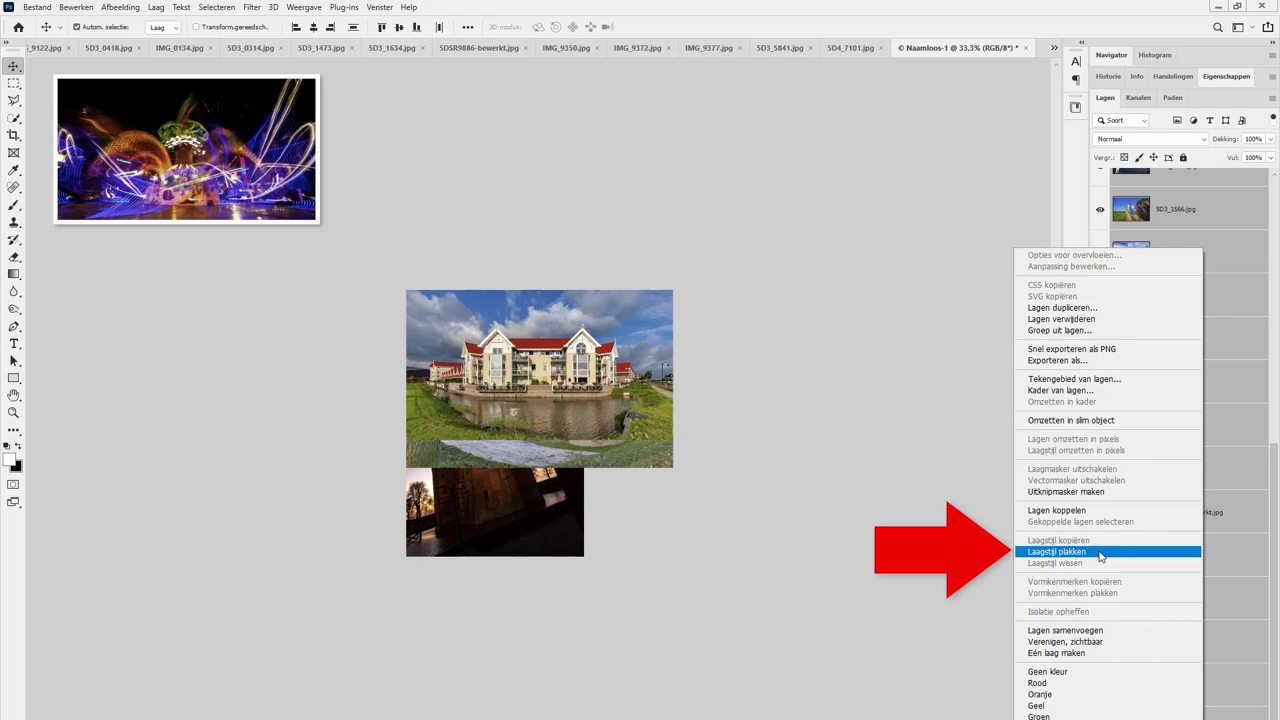
pyautogui.click(1100, 552)
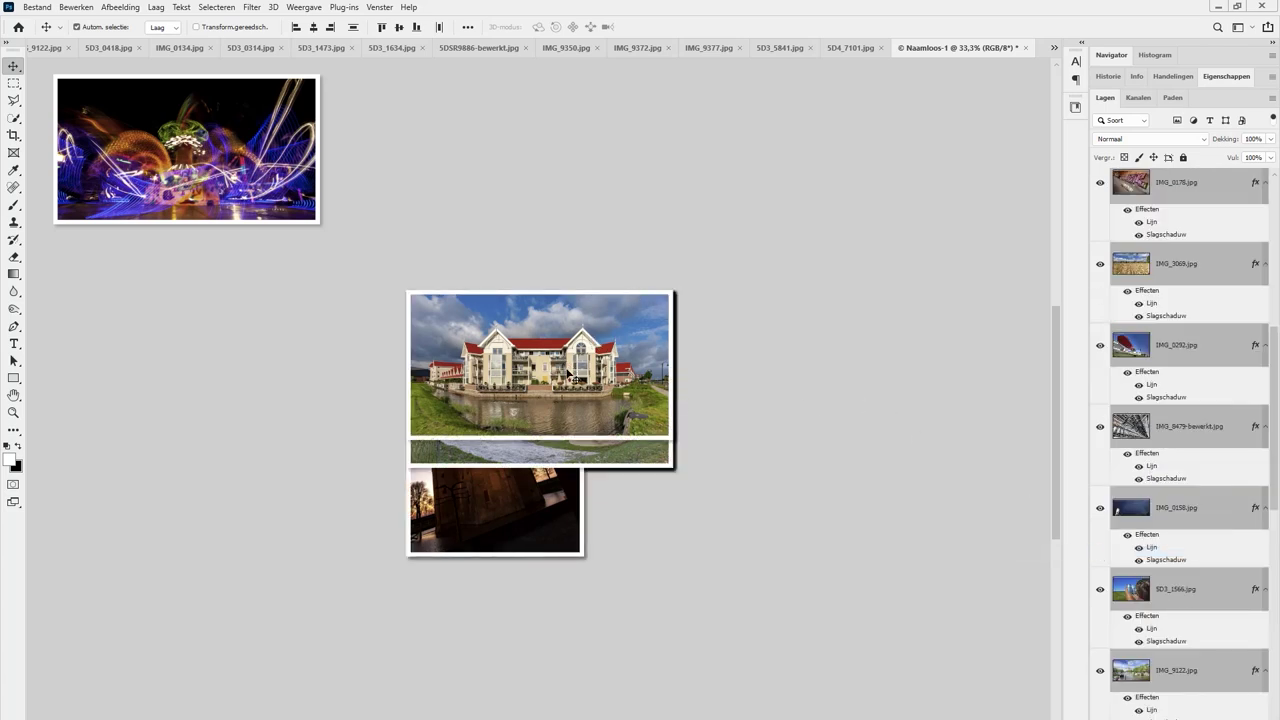
pyautogui.moveTo(573, 373)
pyautogui.mouseDown()
pyautogui.moveTo(479, 362)
pyautogui.moveTo(722, 244)
pyautogui.mouseUp()
# Drag the lamp photo left, frost photo to the top, and bridge and graffiti photos nearby.
pyautogui.click(205, 343)
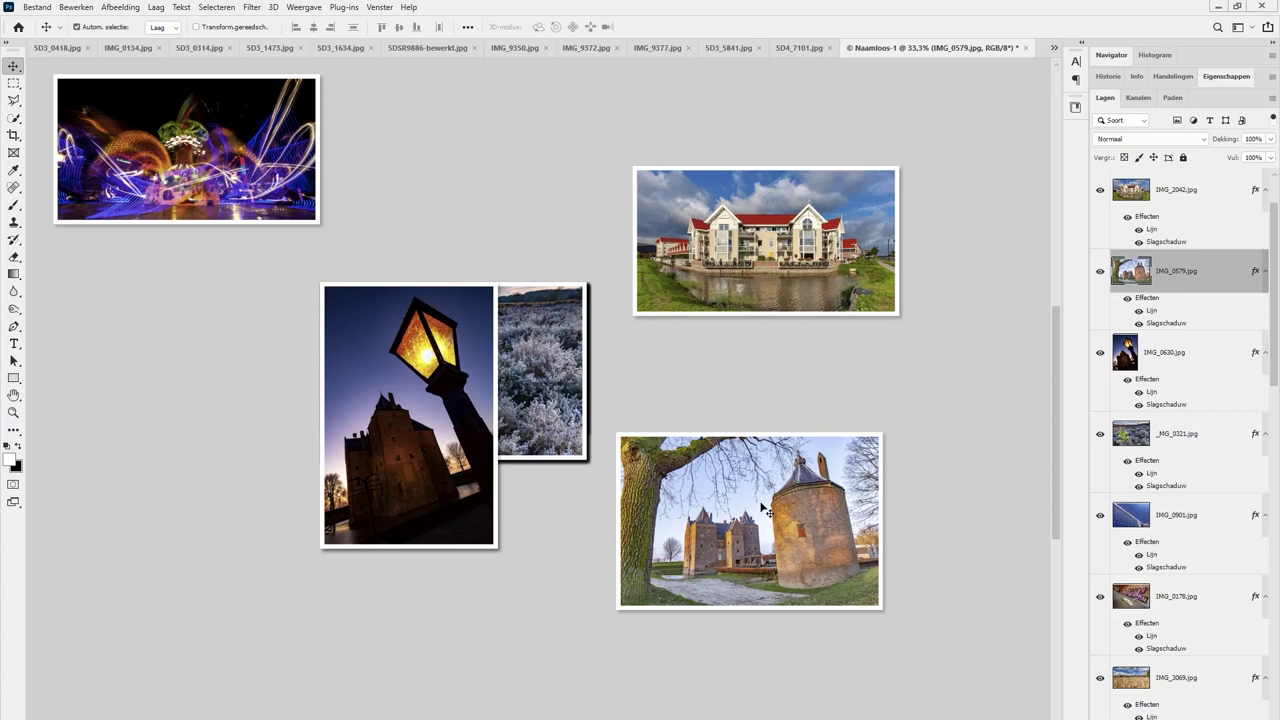
pyautogui.hotkey('ctrl', '-')
pyautogui.hotkey('ctrl', '-')
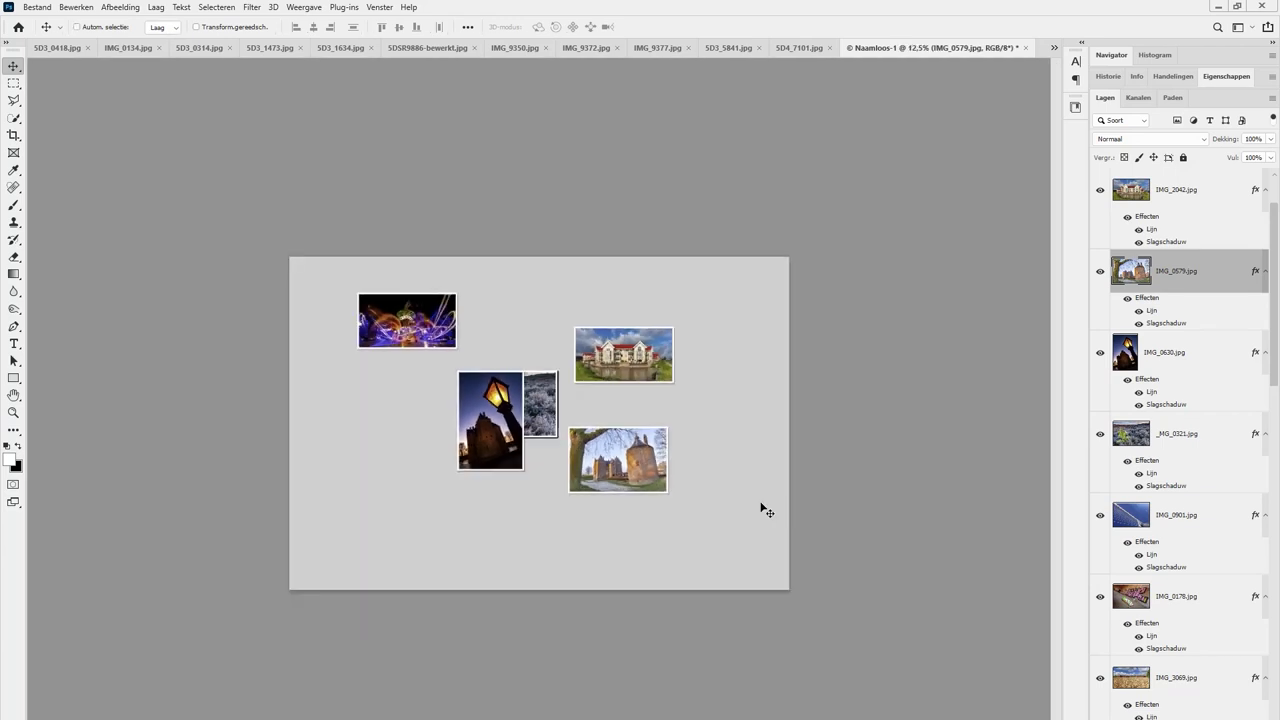
pyautogui.hotkey('ctrl', '+')
pyautogui.moveTo(463, 401); pyautogui.dragTo(298, 429)
pyautogui.moveTo(522, 410); pyautogui.dragTo(522, 278)
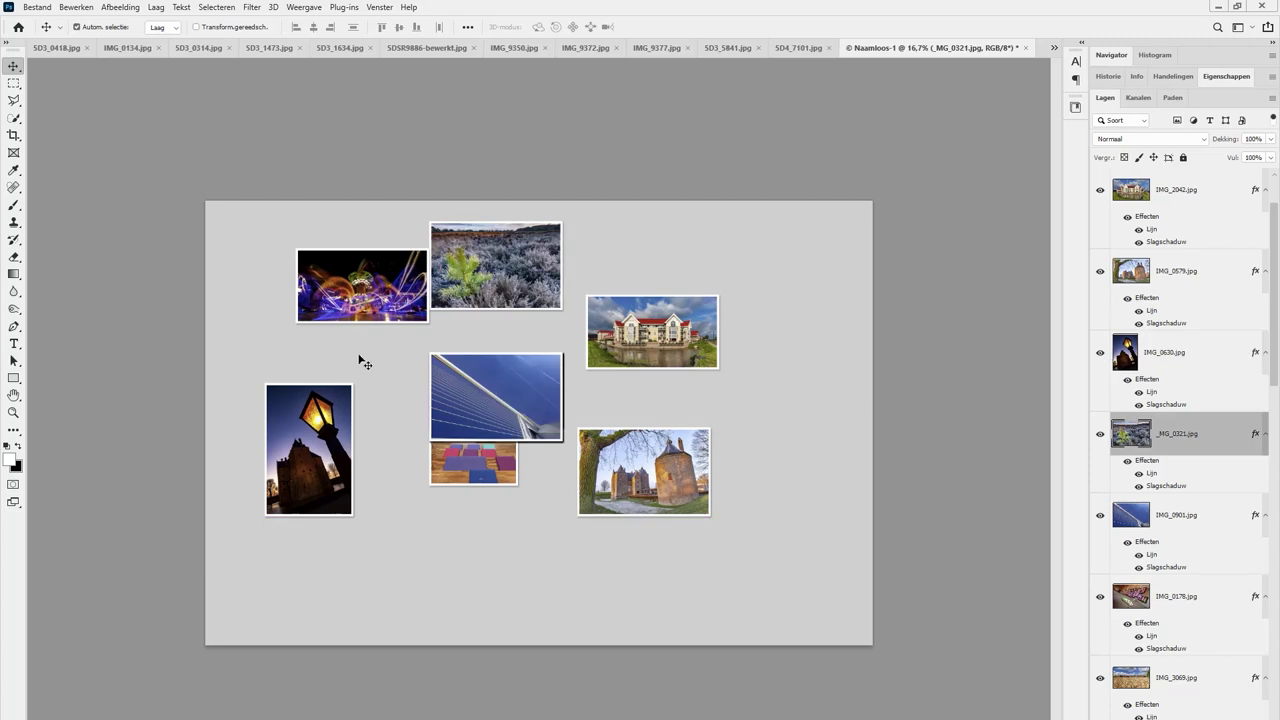
pyautogui.moveTo(500, 390); pyautogui.dragTo(367, 359)
pyautogui.moveTo(495, 393); pyautogui.dragTo(419, 472)
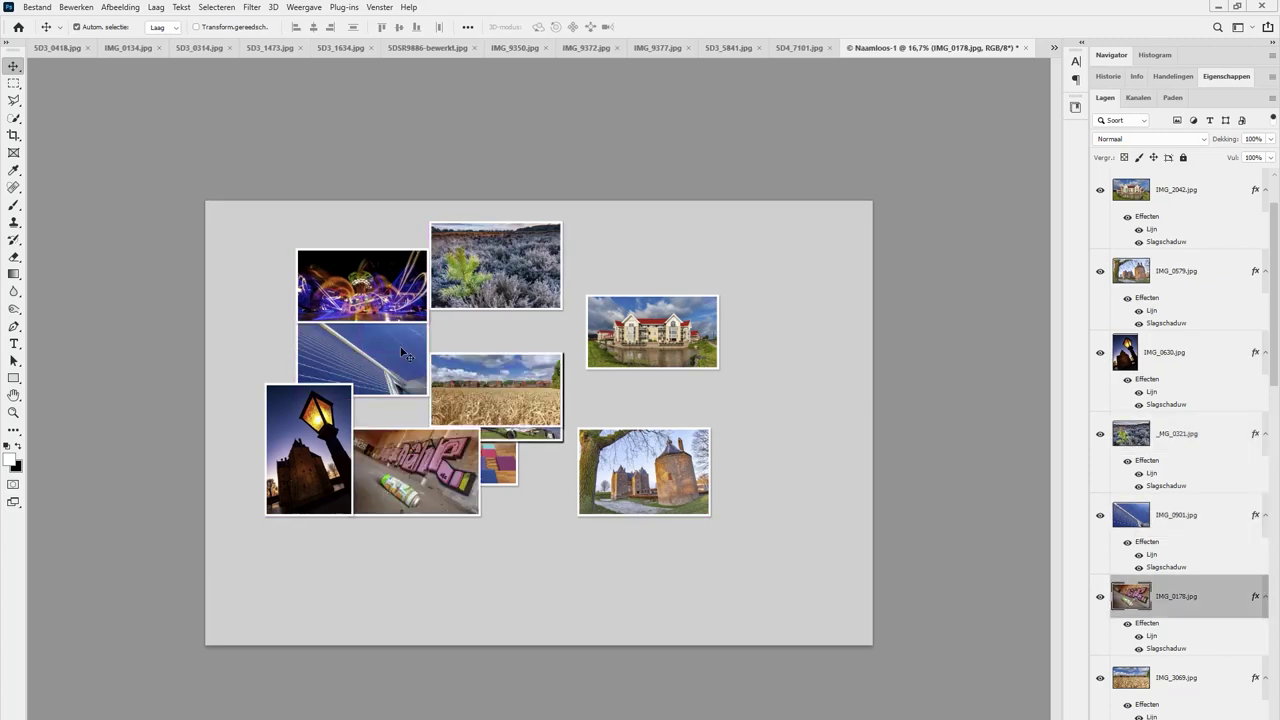
# Place the bridge photo beside the light-trails photo and move its layer above all photos.
pyautogui.moveTo(404, 355); pyautogui.dragTo(373, 348)
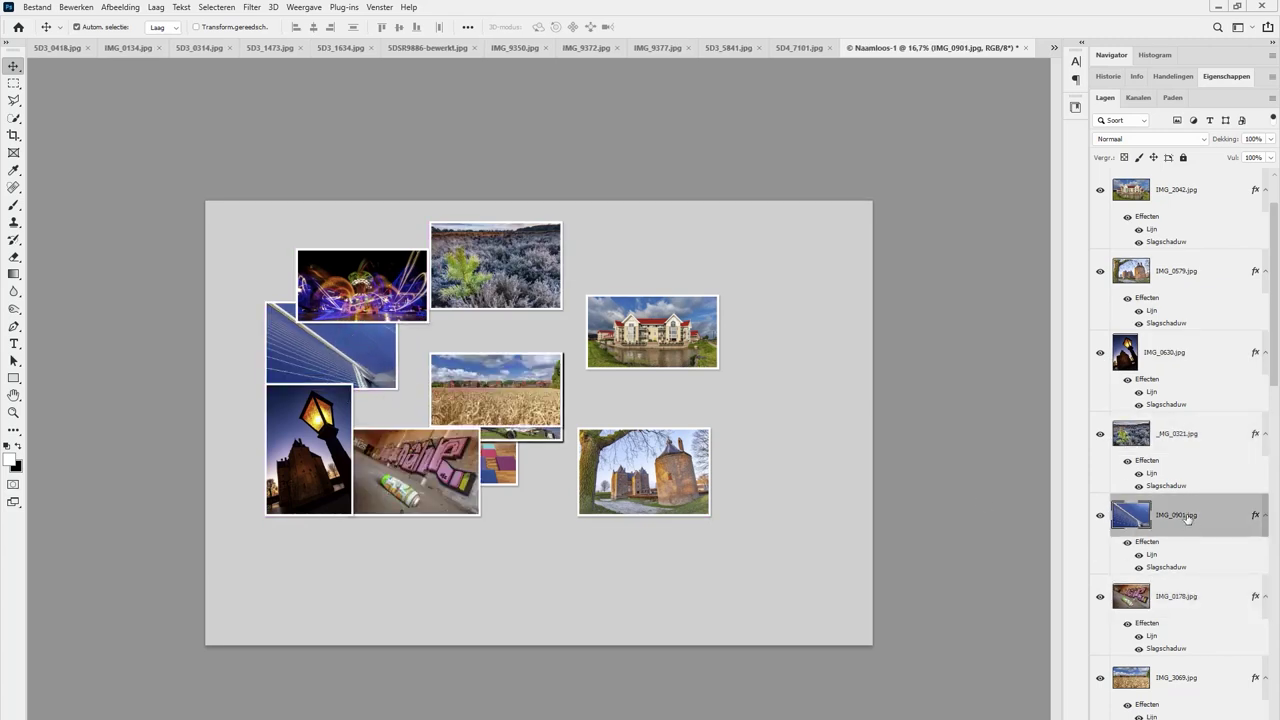
pyautogui.moveTo(1187, 517); pyautogui.dragTo(1213, 347)
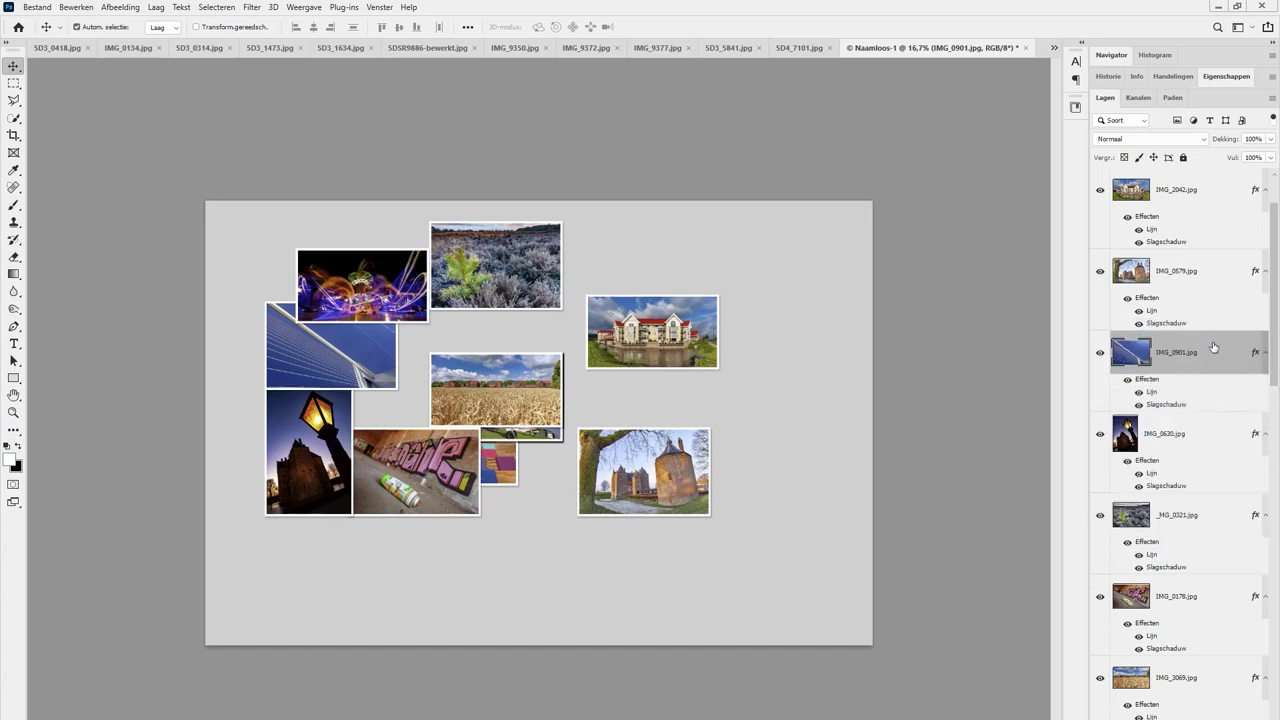
pyautogui.moveTo(1213, 347); pyautogui.dragTo(1213, 192)
pyautogui.moveTo(366, 370); pyautogui.dragTo(374, 378)
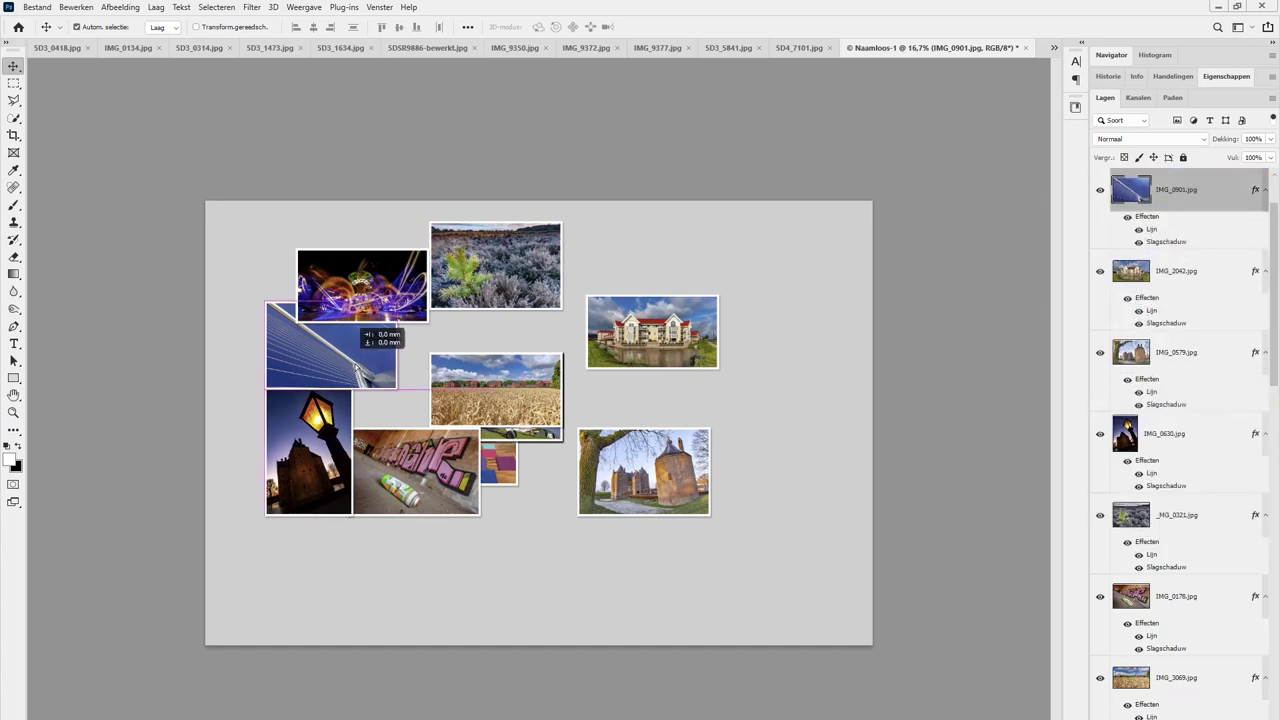
# Reposition the graffiti, wheat, plane, black-and-white and night-sky photos around the canvas.
pyautogui.click(472, 421)
pyautogui.moveTo(436, 450); pyautogui.dragTo(394, 487)
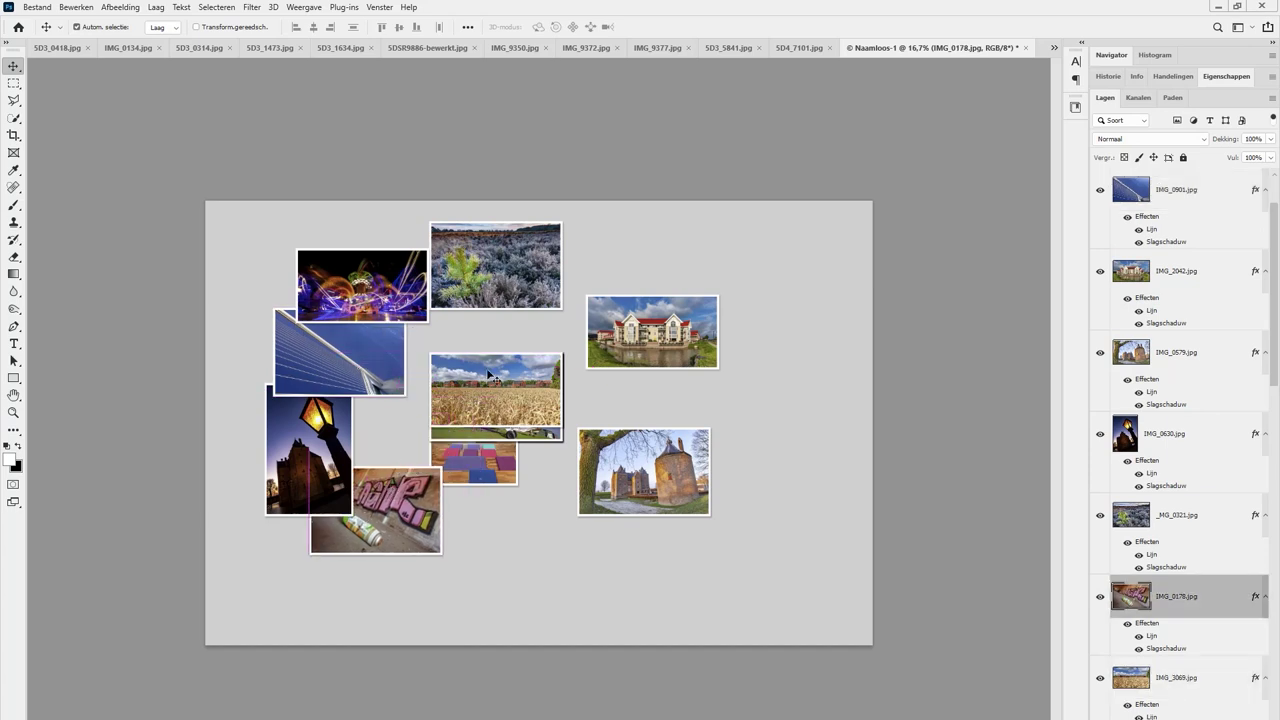
pyautogui.moveTo(490, 375); pyautogui.dragTo(625, 255)
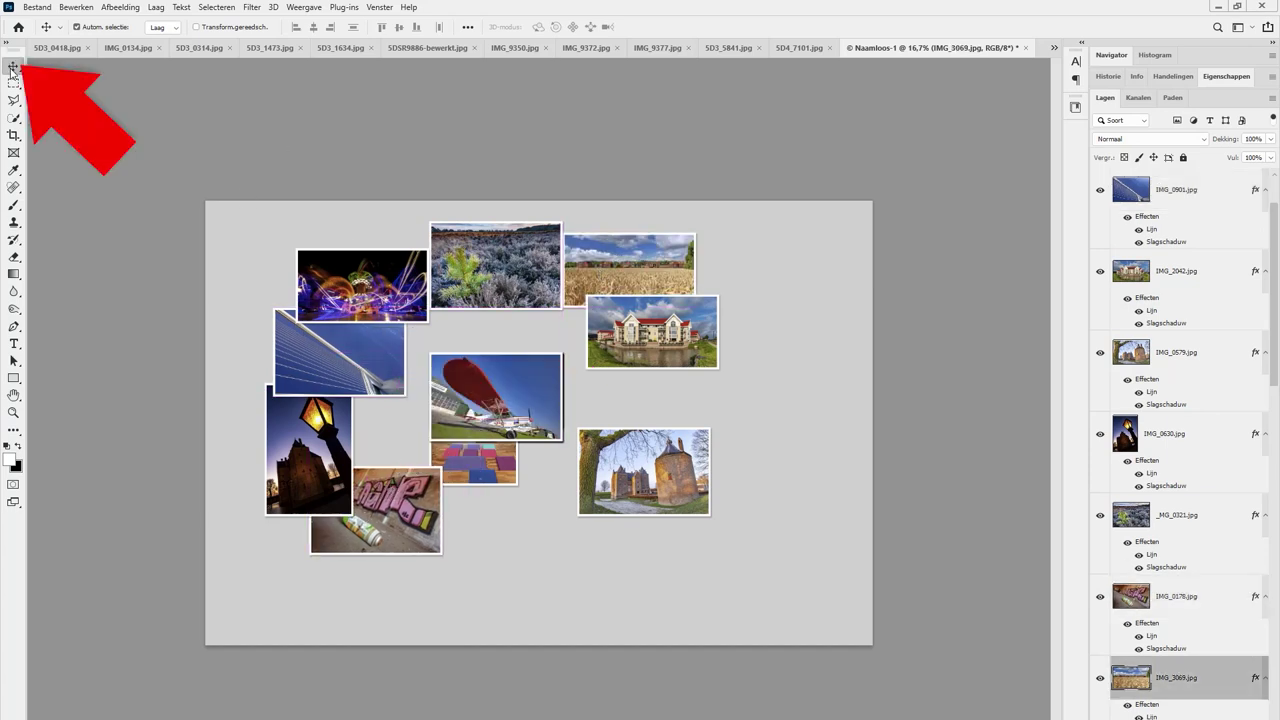
pyautogui.moveTo(488, 392); pyautogui.dragTo(484, 563)
pyautogui.moveTo(510, 400); pyautogui.dragTo(725, 342)
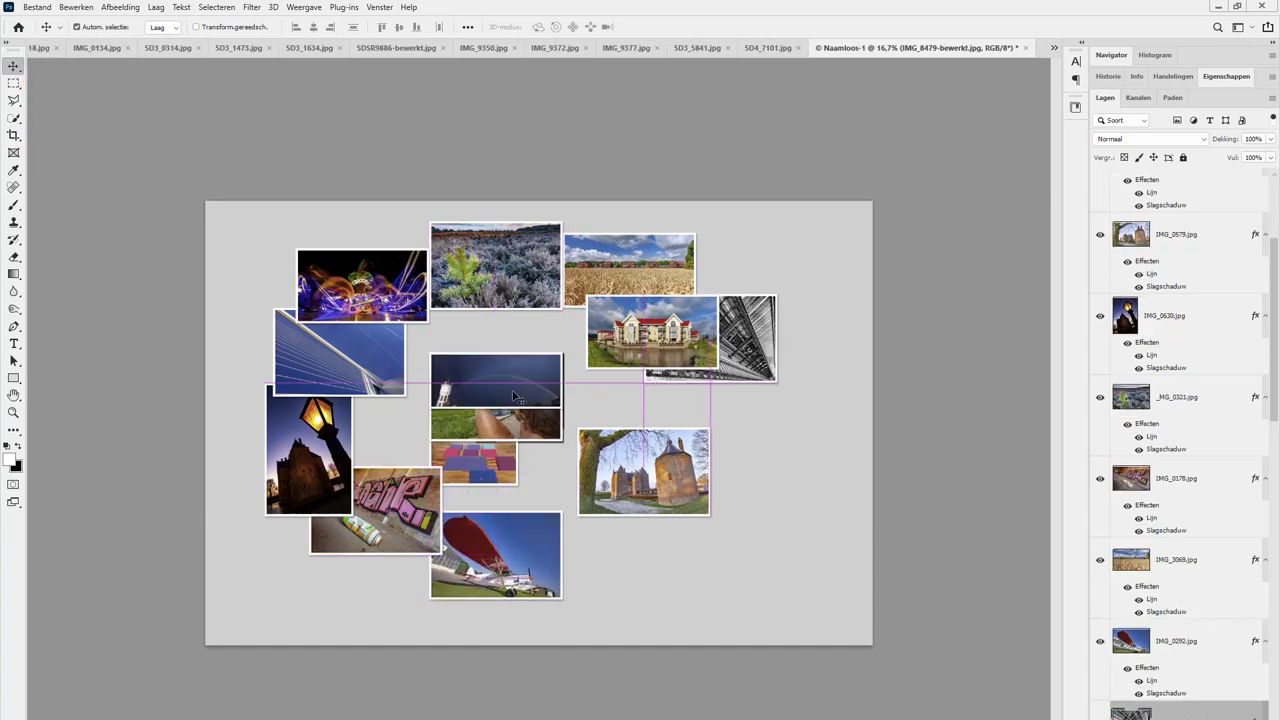
pyautogui.moveTo(513, 397); pyautogui.dragTo(305, 257)
# Move the hand-and-grass, harbour, red-umbrella and mansion photos into their collage spots.
pyautogui.moveTo(527, 418); pyautogui.dragTo(719, 542)
pyautogui.moveTo(454, 387); pyautogui.dragTo(690, 425)
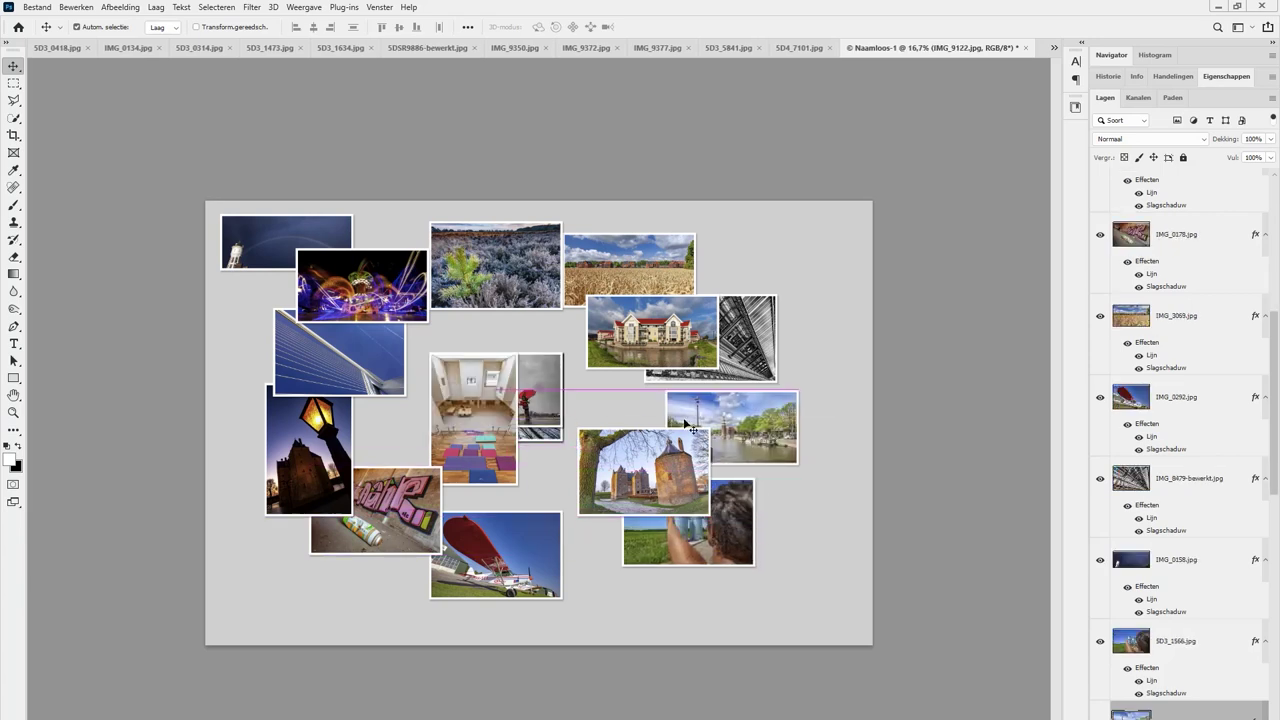
pyautogui.moveTo(542, 412); pyautogui.dragTo(608, 586)
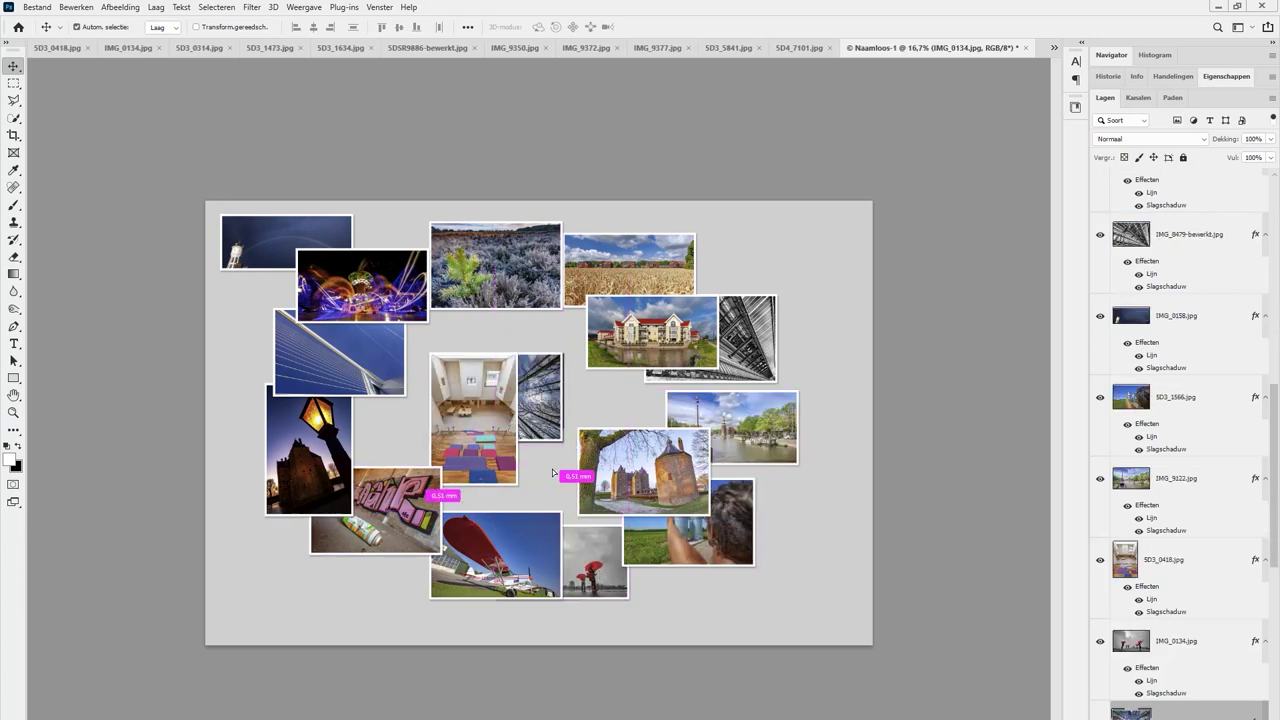
pyautogui.moveTo(692, 352); pyautogui.dragTo(668, 405)
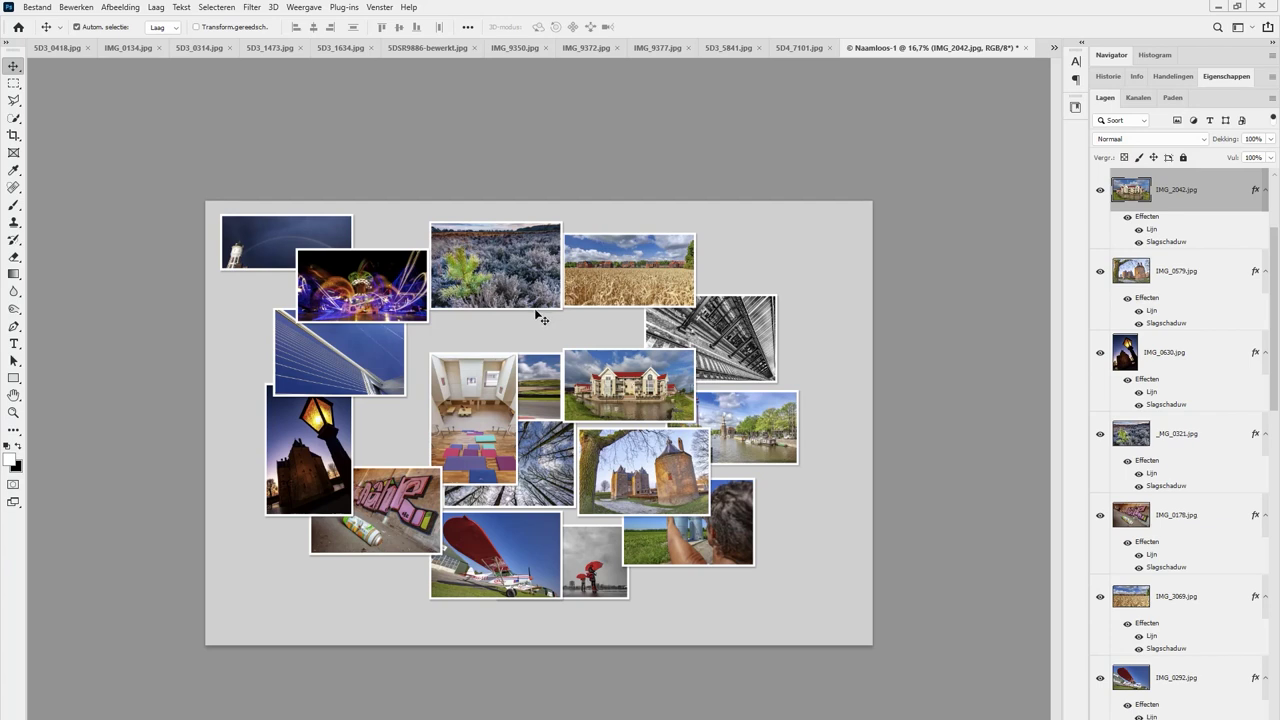
# Rotate the light-trails photo IMG_0103.jpg about 8.4° and nudge it up and right.
pyautogui.hotkey('ctrl', '+')
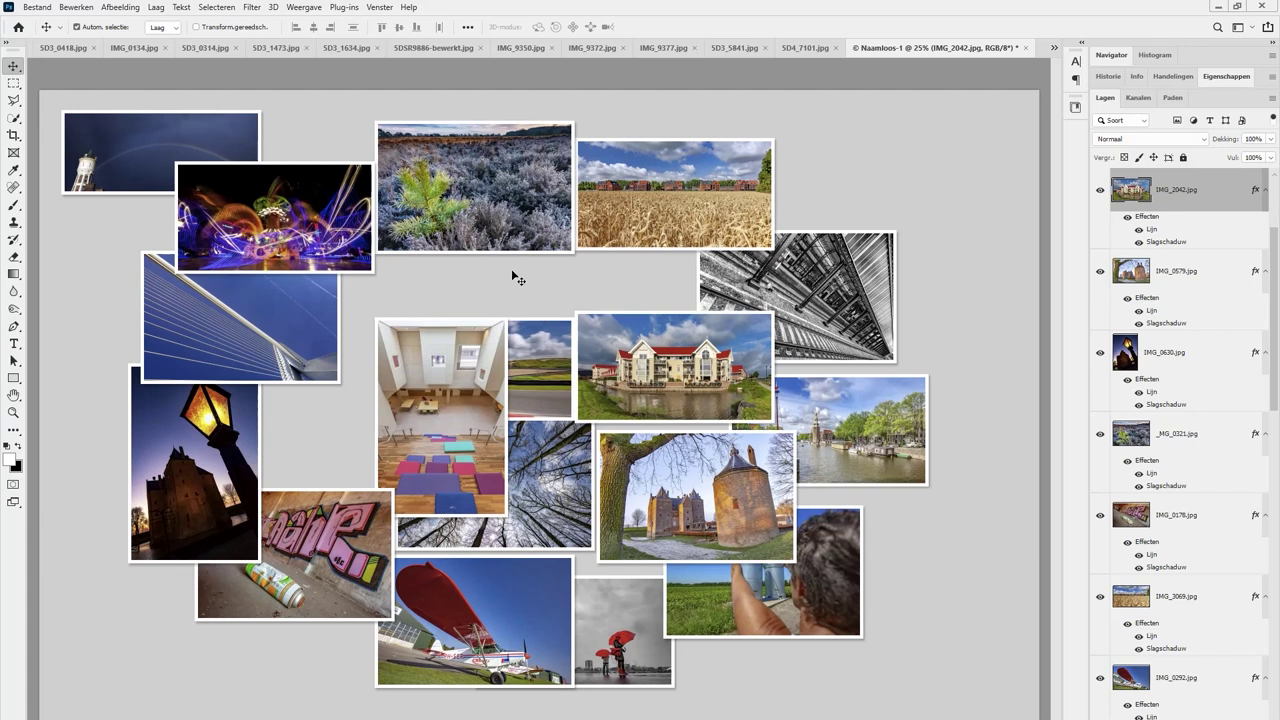
pyautogui.moveTo(241, 223); pyautogui.dragTo(262, 244)
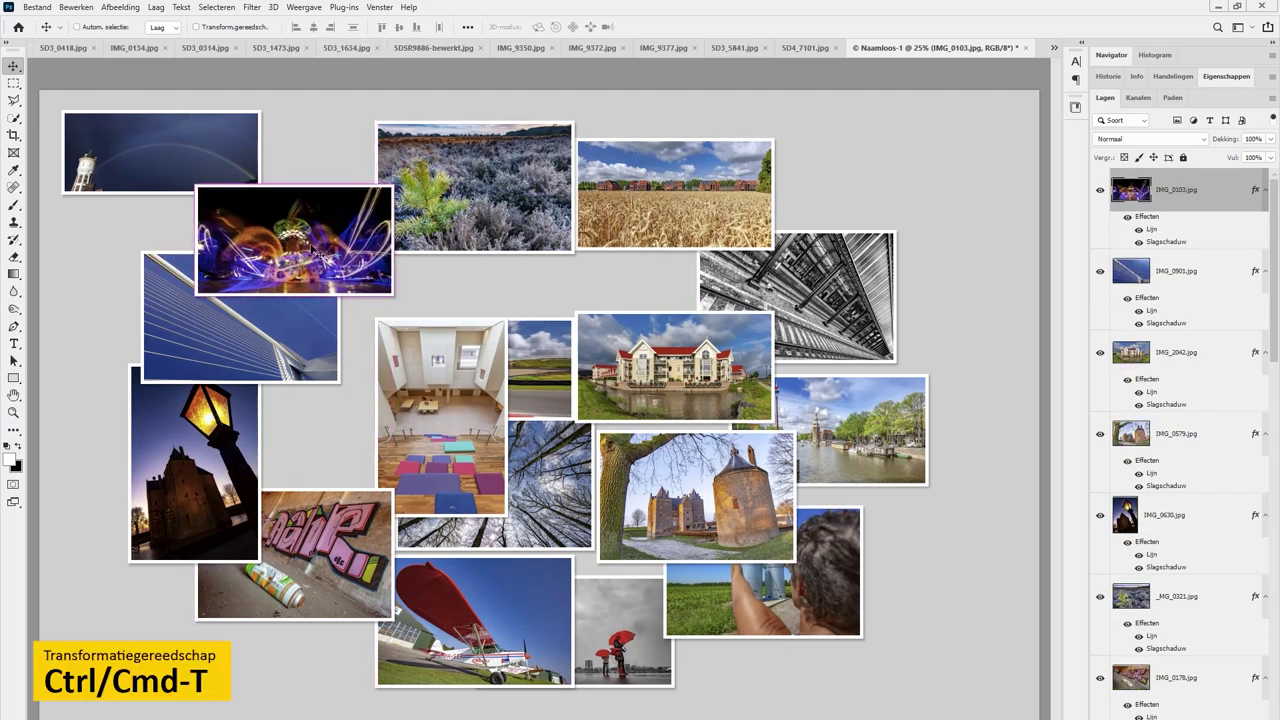
pyautogui.hotkey('ctrl', 't')
pyautogui.moveTo(399, 303); pyautogui.dragTo(408, 288)
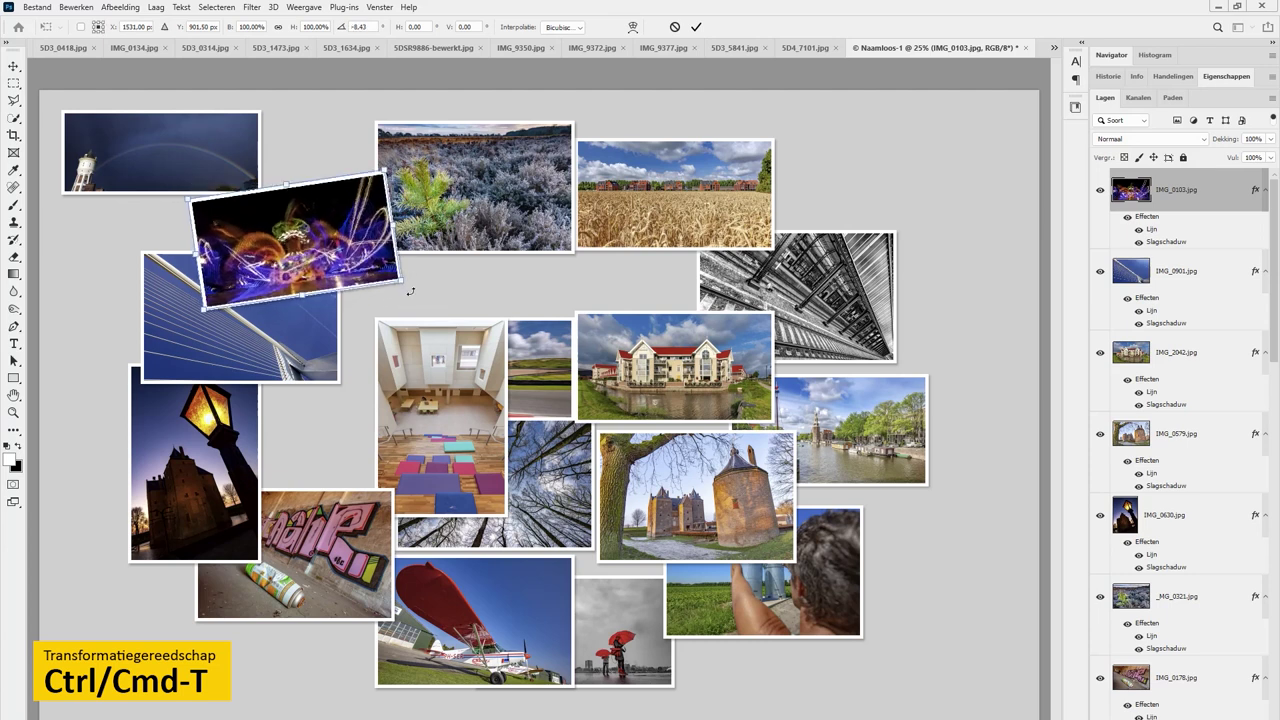
pyautogui.click(696, 27)
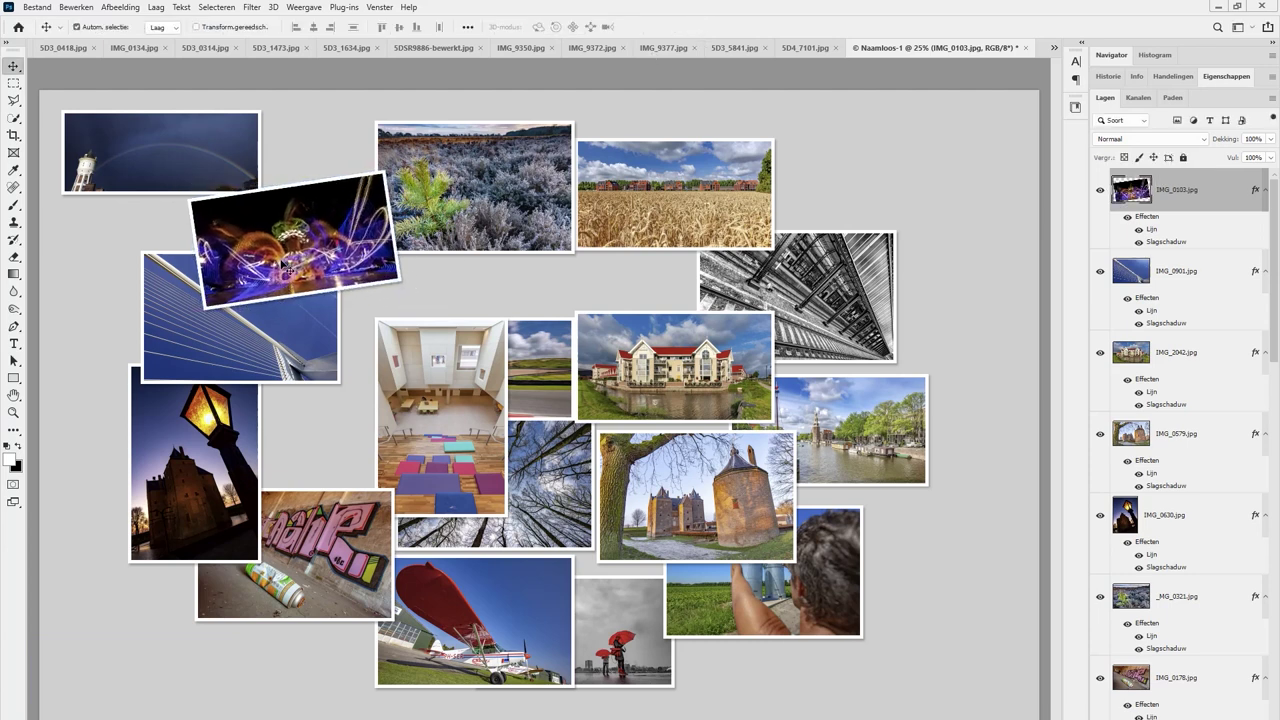
pyautogui.moveTo(285, 265); pyautogui.dragTo(308, 243)
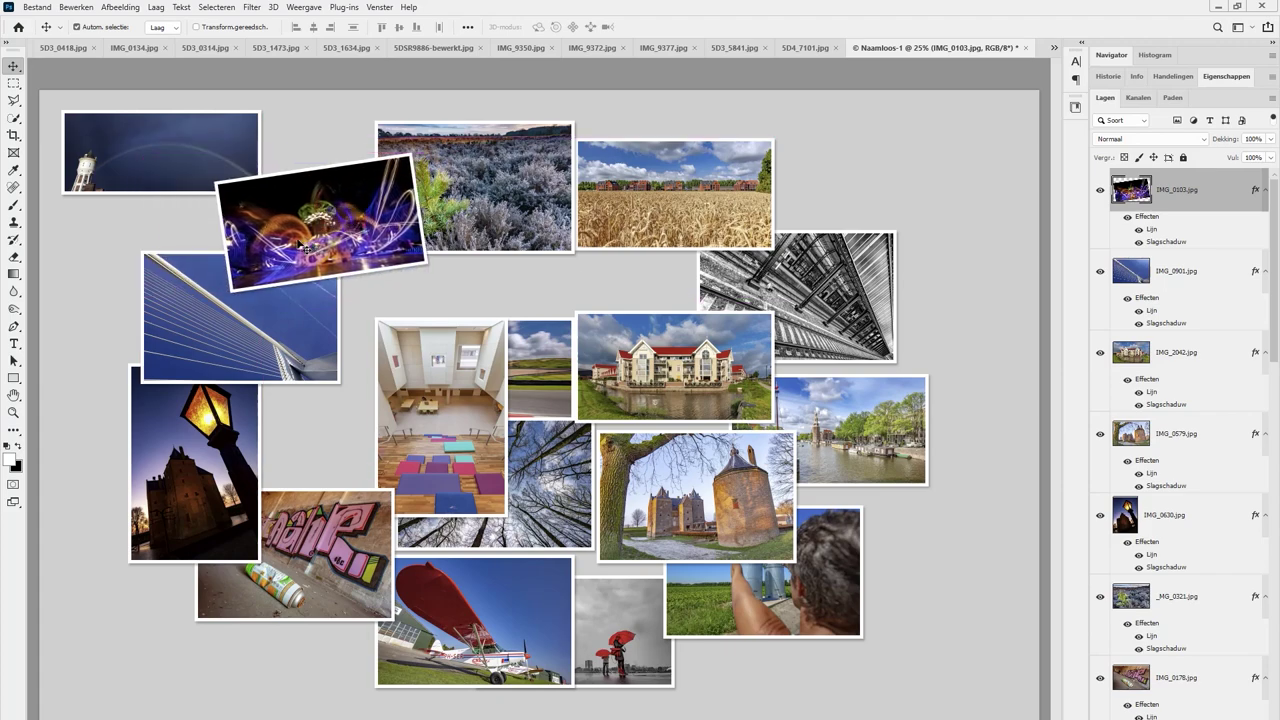